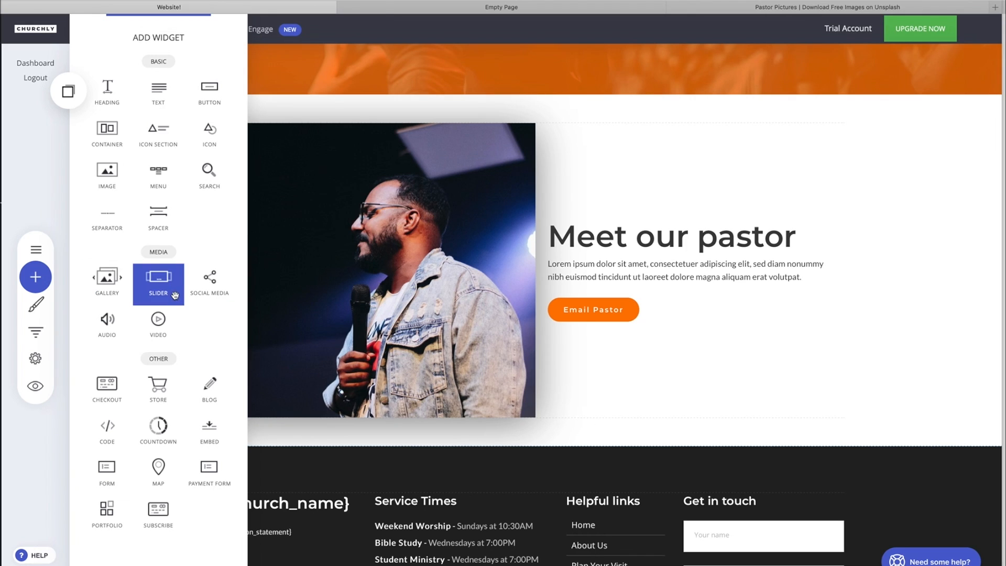
Add an empty block between the "Meet our pastor" section and the footer.
{"action": "left_click", "coordinate": [461, 436]}
{"action": "scroll", "coordinate": [460, 434], "scroll_direction": "down", "scroll_amount": 3}
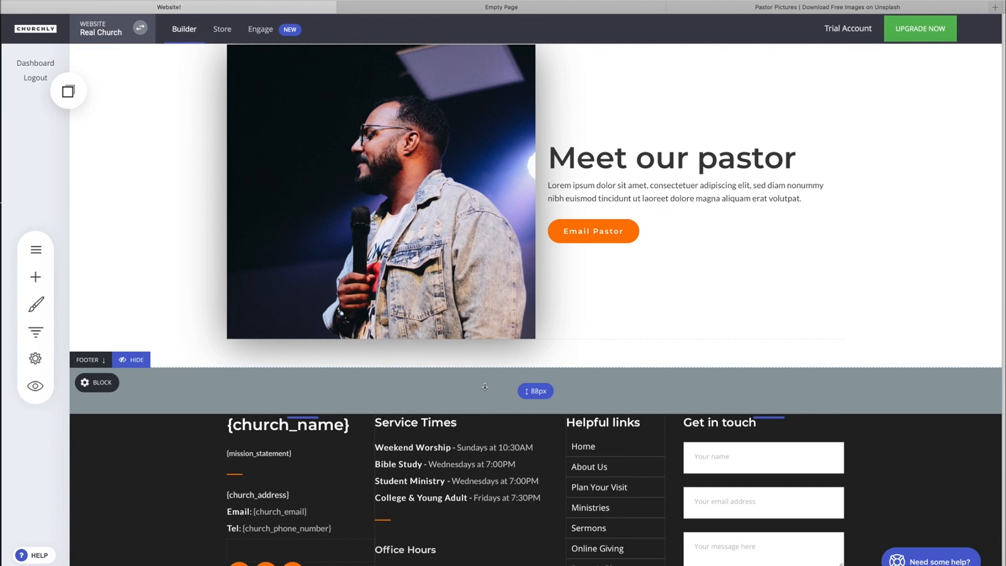
{"action": "mouse_move", "coordinate": [529, 370]}
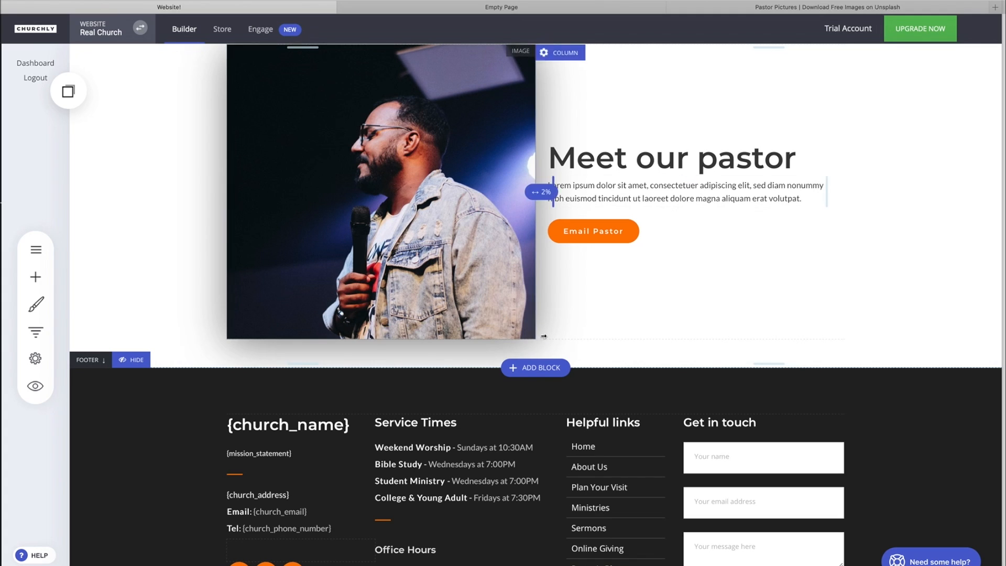
{"action": "left_click", "coordinate": [550, 367]}
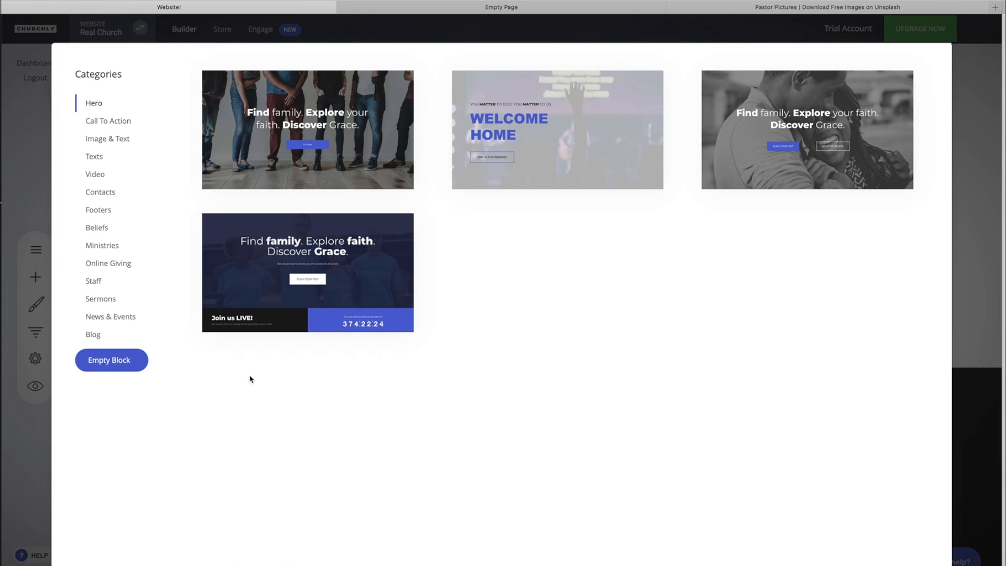
{"action": "left_click", "coordinate": [126, 366]}
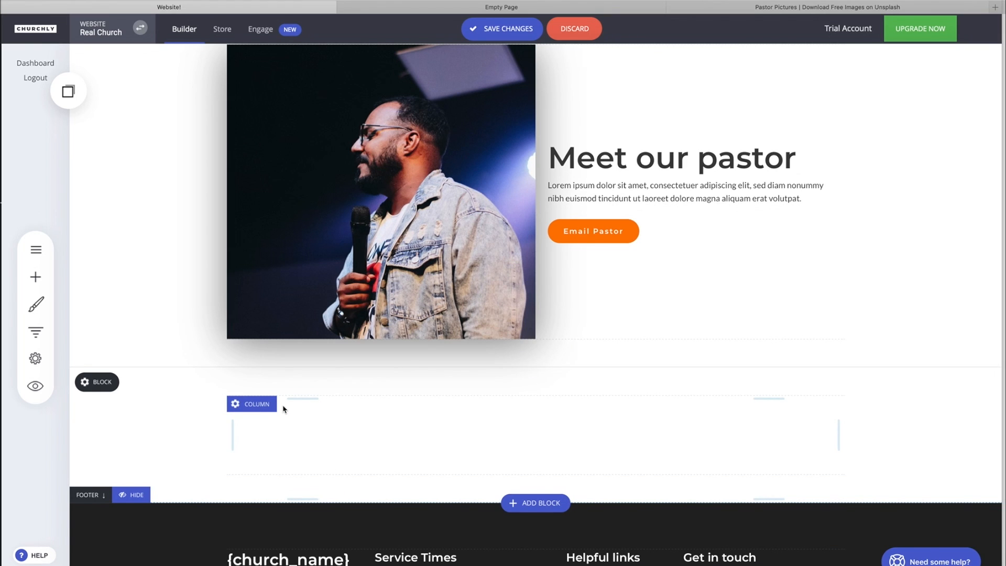
Place a Gallery widget in the new empty block and move its image selection window clear of the block.
{"action": "left_click", "coordinate": [36, 277]}
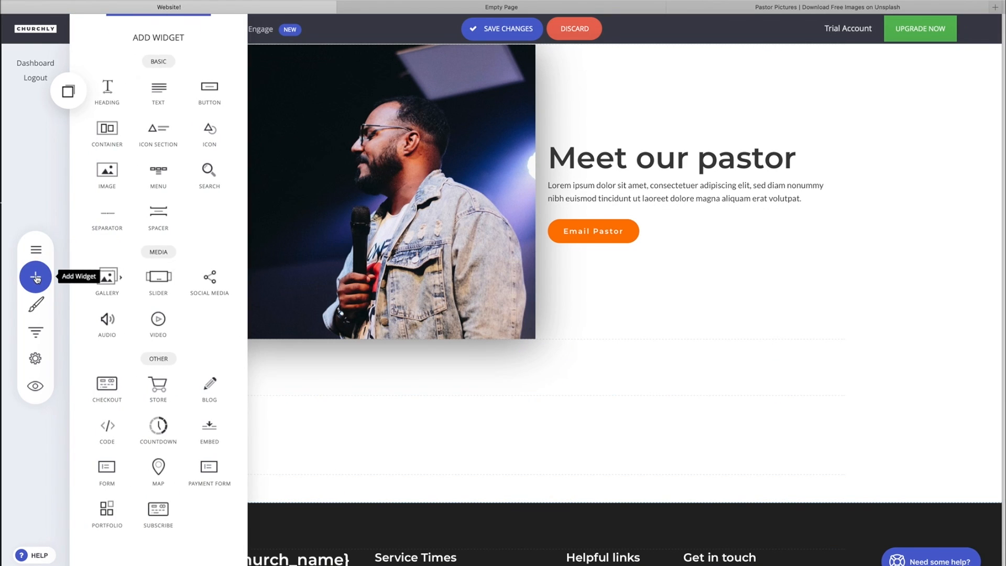
{"action": "left_click_drag", "start_coordinate": [107, 281], "coordinate": [535, 393]}
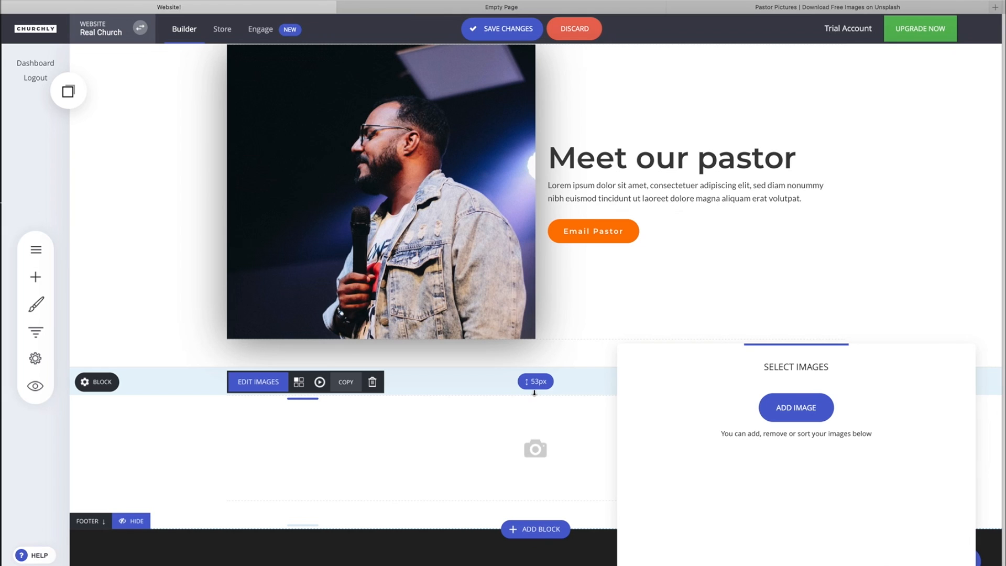
{"action": "left_click_drag", "start_coordinate": [807, 368], "coordinate": [759, 165]}
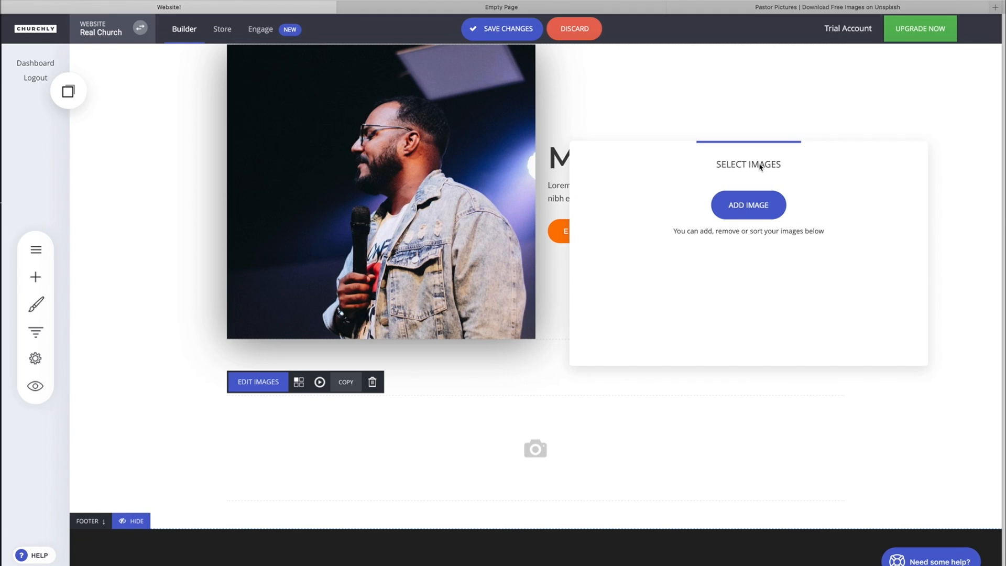
Fill the gallery with the pastor photo, the rc kids logo and the Real Church logo from the Images folder.
{"action": "left_click", "coordinate": [748, 207]}
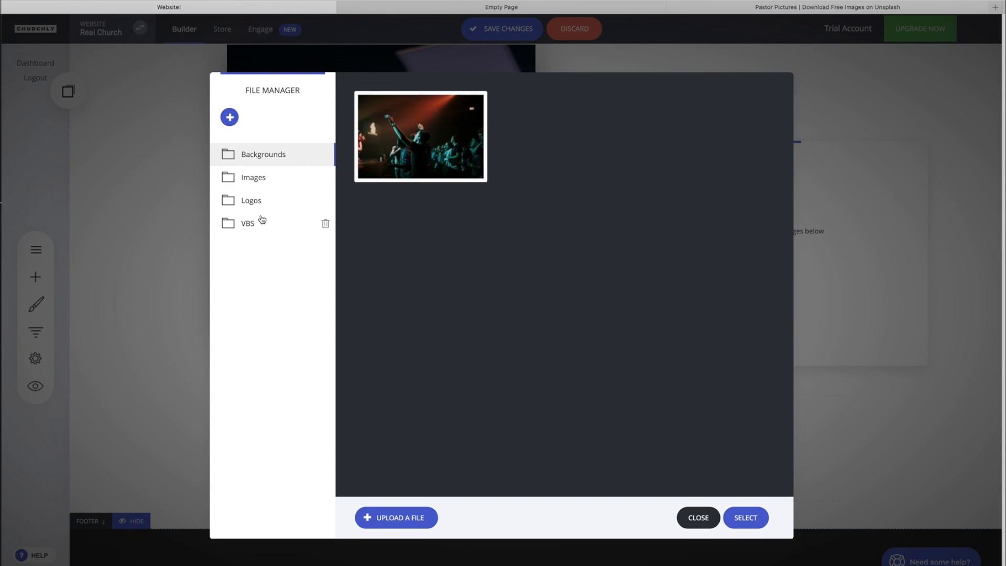
{"action": "left_click", "coordinate": [247, 224]}
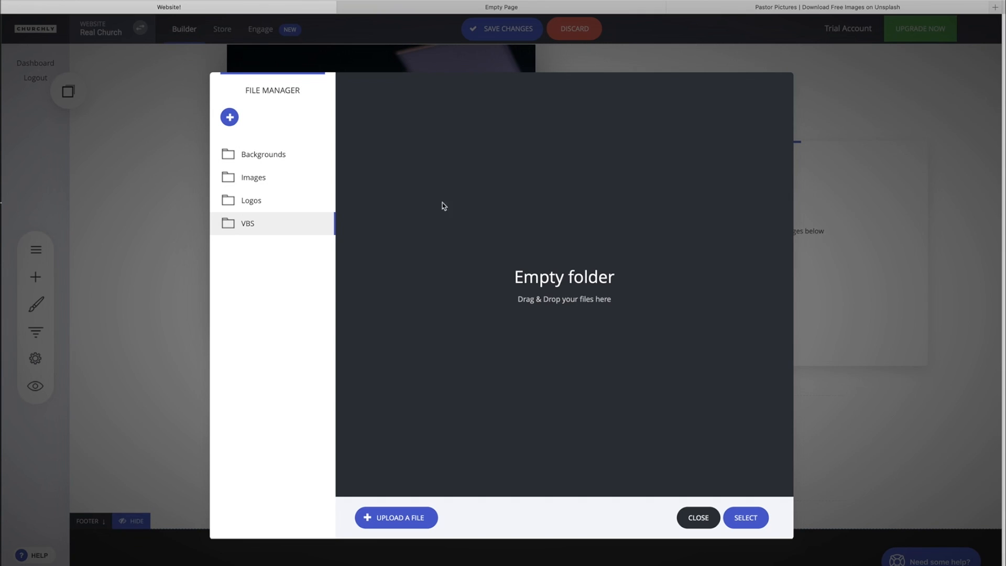
{"action": "left_click", "coordinate": [260, 187]}
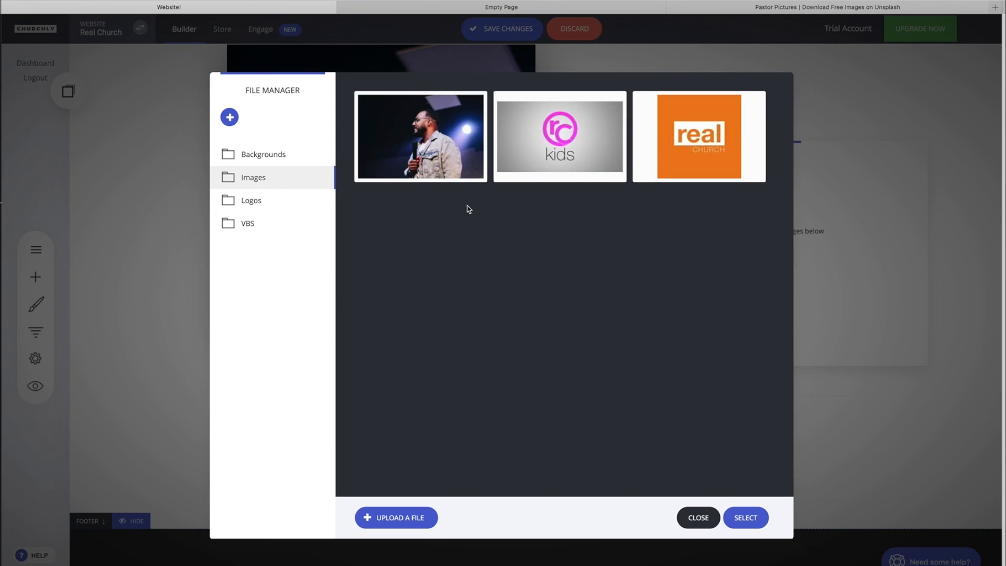
{"action": "left_click", "coordinate": [474, 104]}
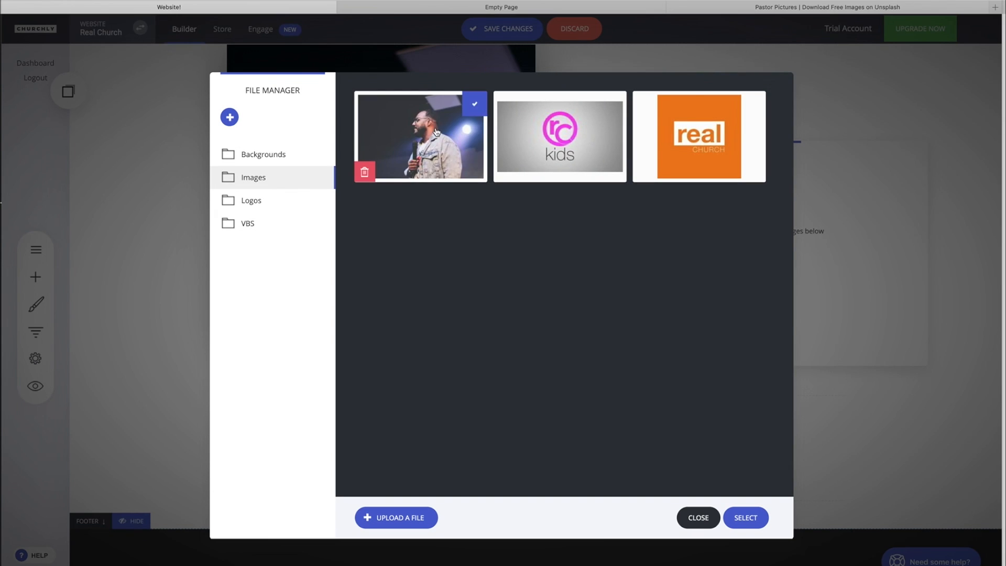
{"action": "left_click", "coordinate": [614, 104]}
{"action": "left_click", "coordinate": [754, 104]}
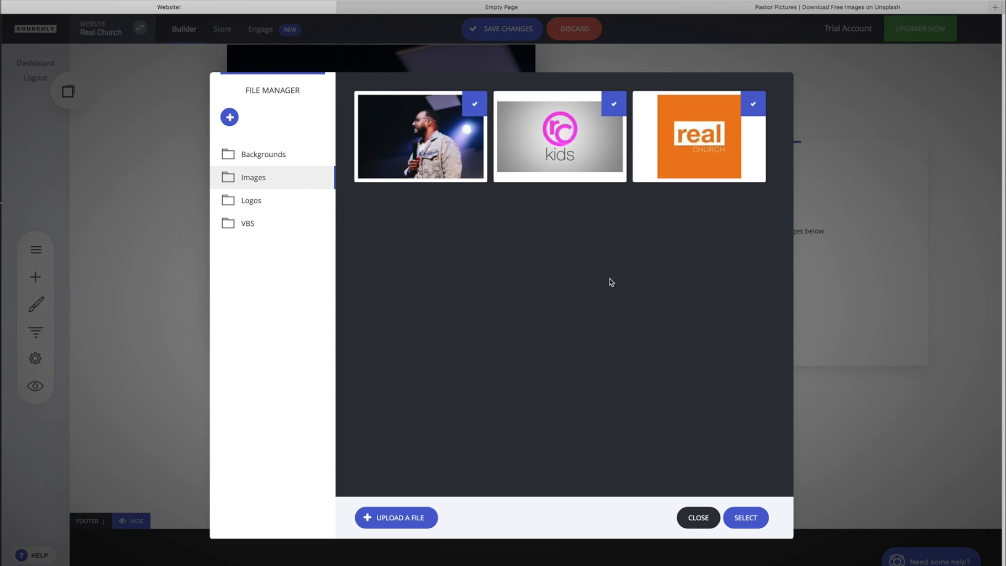
{"action": "left_click", "coordinate": [758, 519]}
{"action": "left_click", "coordinate": [582, 391]}
Change the gallery layout from carousel to Grid and set the image paddings to 2%.
{"action": "scroll", "coordinate": [445, 477], "scroll_direction": "down", "scroll_amount": 1}
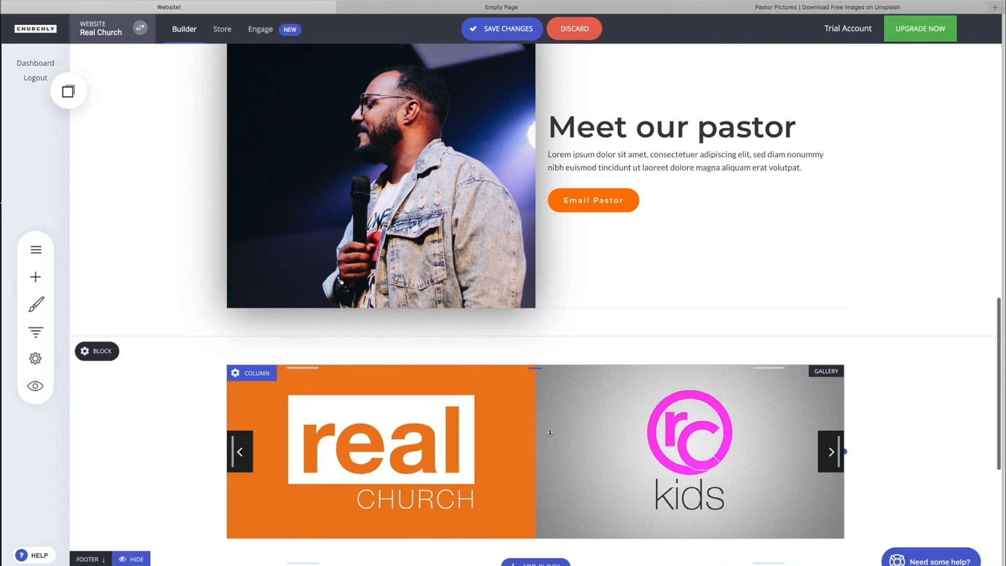
{"action": "scroll", "coordinate": [460, 441], "scroll_direction": "down", "scroll_amount": 2}
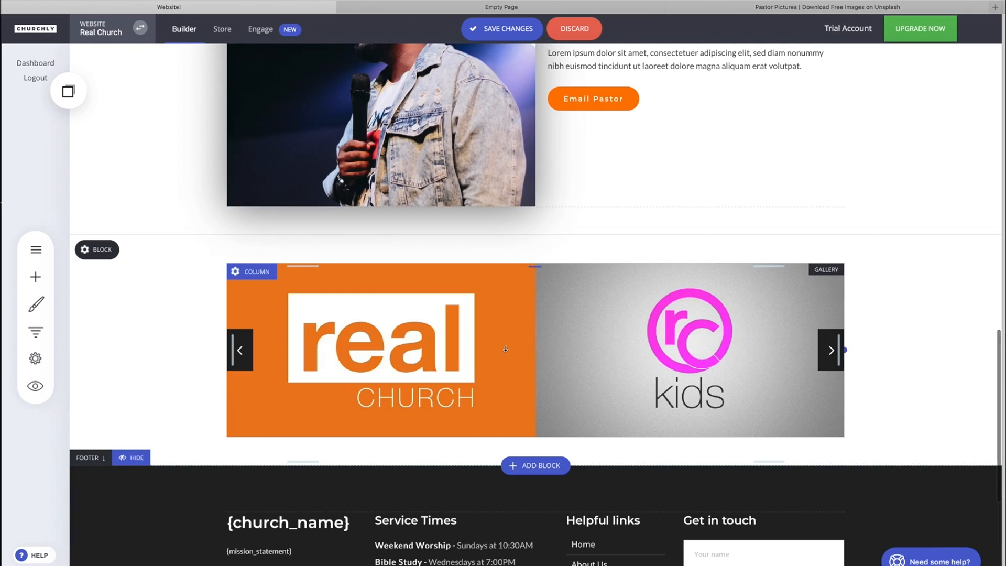
{"action": "scroll", "coordinate": [493, 256], "scroll_direction": "down", "scroll_amount": 2}
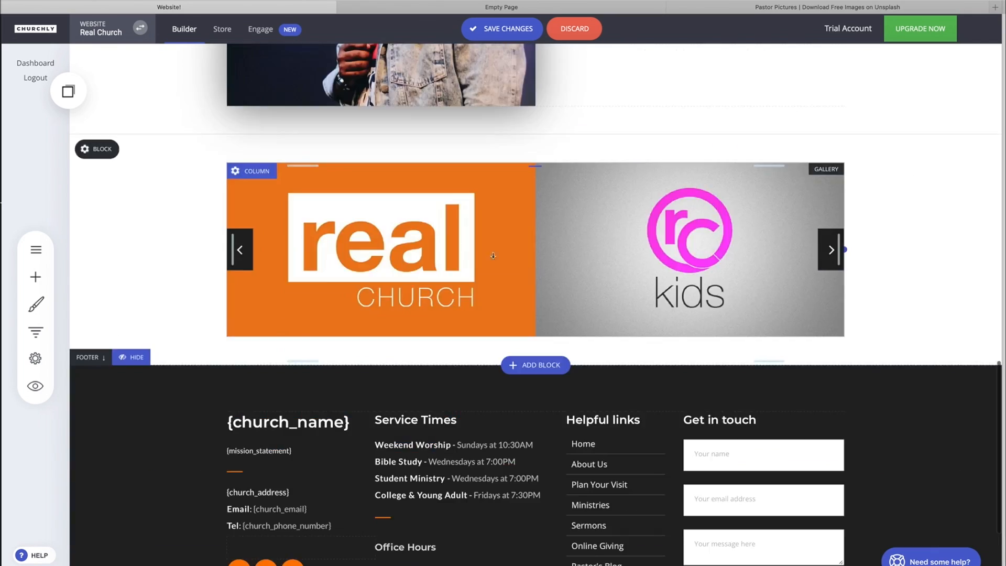
{"action": "left_click", "coordinate": [353, 208]}
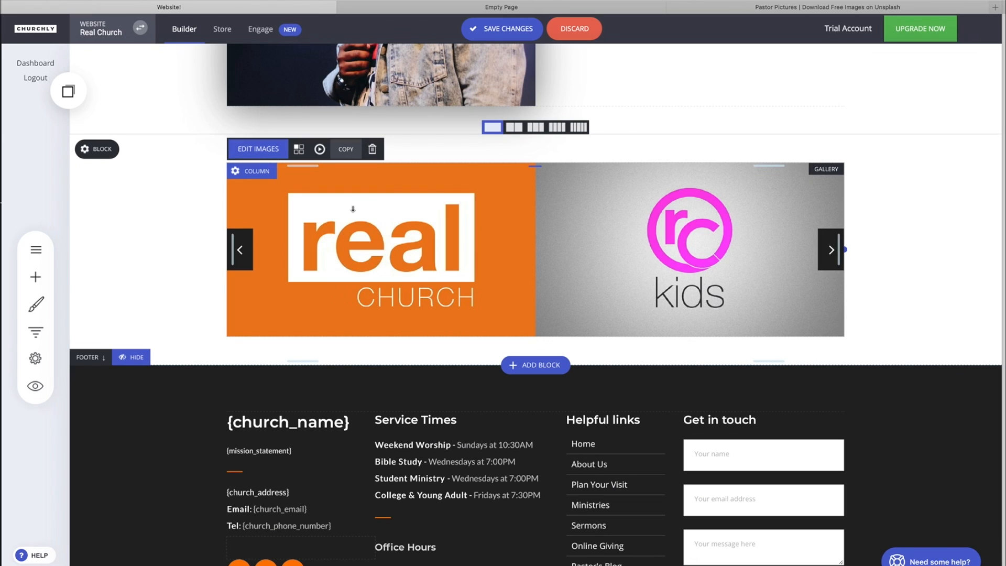
{"action": "left_click", "coordinate": [298, 149]}
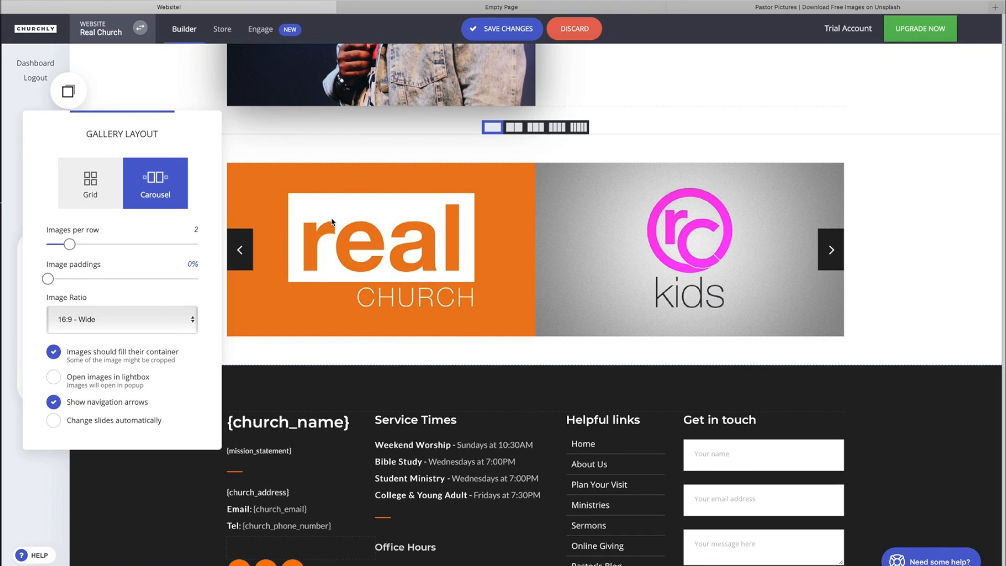
{"action": "mouse_move", "coordinate": [70, 244]}
{"action": "left_mouse_down"}
{"action": "mouse_move", "coordinate": [45, 252]}
{"action": "mouse_move", "coordinate": [45, 241]}
{"action": "mouse_move", "coordinate": [189, 241]}
{"action": "mouse_move", "coordinate": [69, 246]}
{"action": "left_mouse_up"}
{"action": "left_click", "coordinate": [91, 177]}
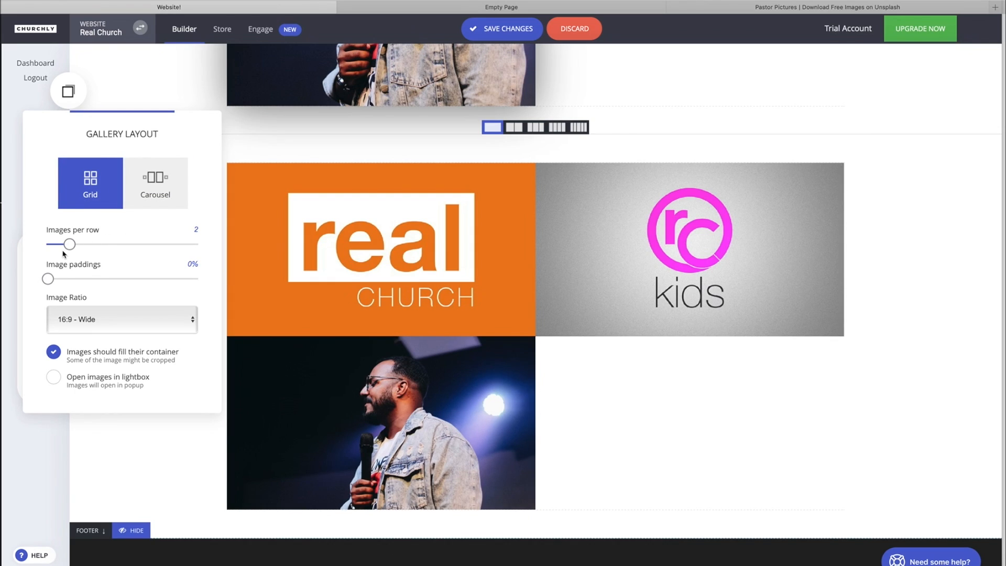
{"action": "left_click", "coordinate": [48, 280]}
{"action": "left_click_drag", "start_coordinate": [48, 280], "coordinate": [79, 283]}
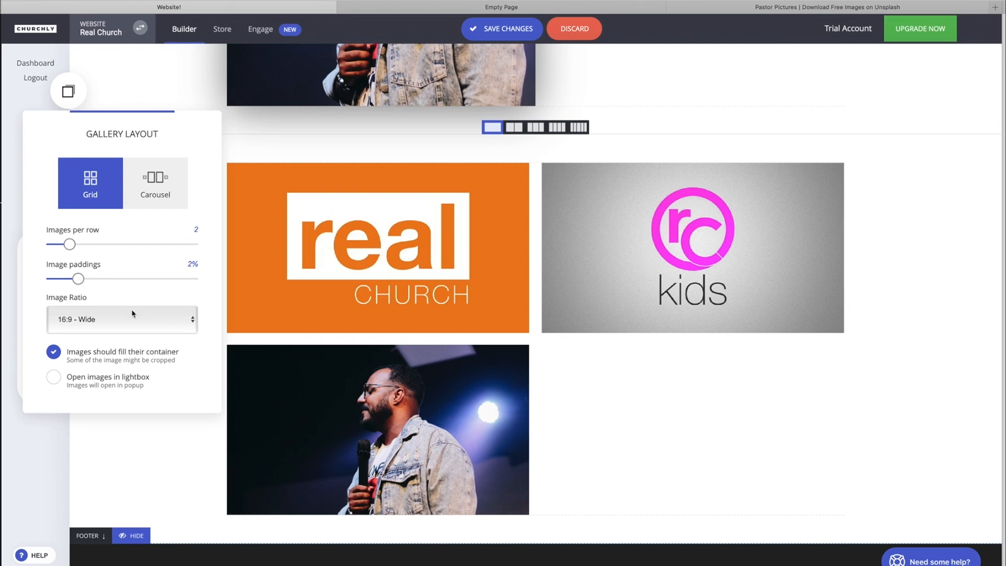
Try the 3:4 Standard Tall and 1:1 Square ratios and unfilled containers on the gallery, restoring 16:9 Wide with filled containers.
{"action": "left_click", "coordinate": [141, 323]}
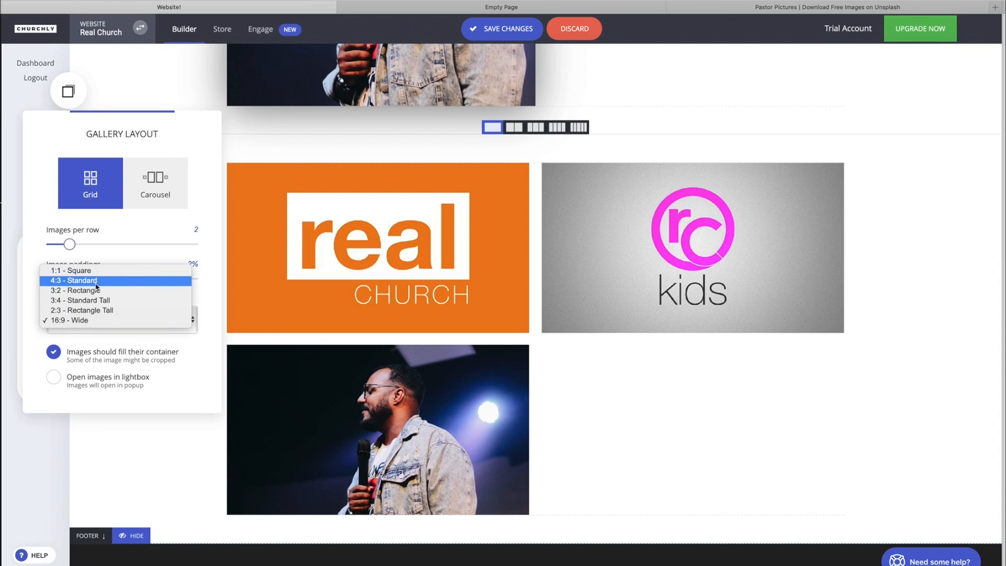
{"action": "left_click", "coordinate": [128, 300]}
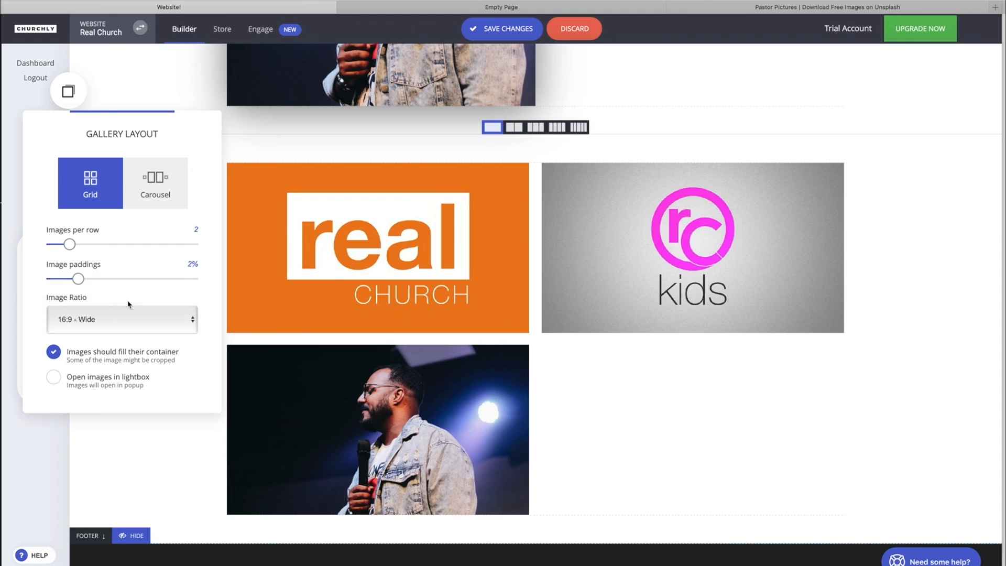
{"action": "left_click", "coordinate": [120, 309]}
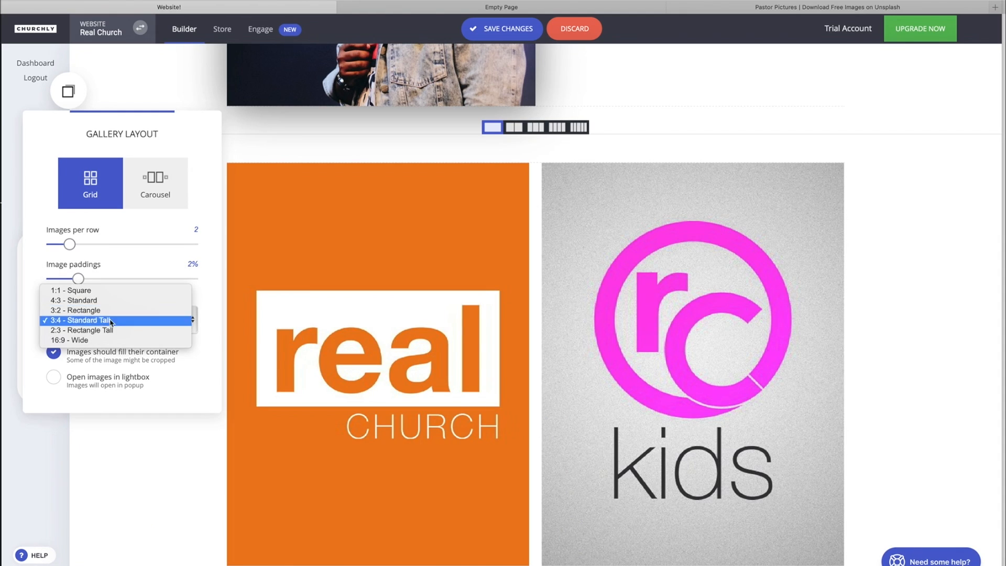
{"action": "left_click", "coordinate": [108, 288]}
{"action": "left_click", "coordinate": [101, 321]}
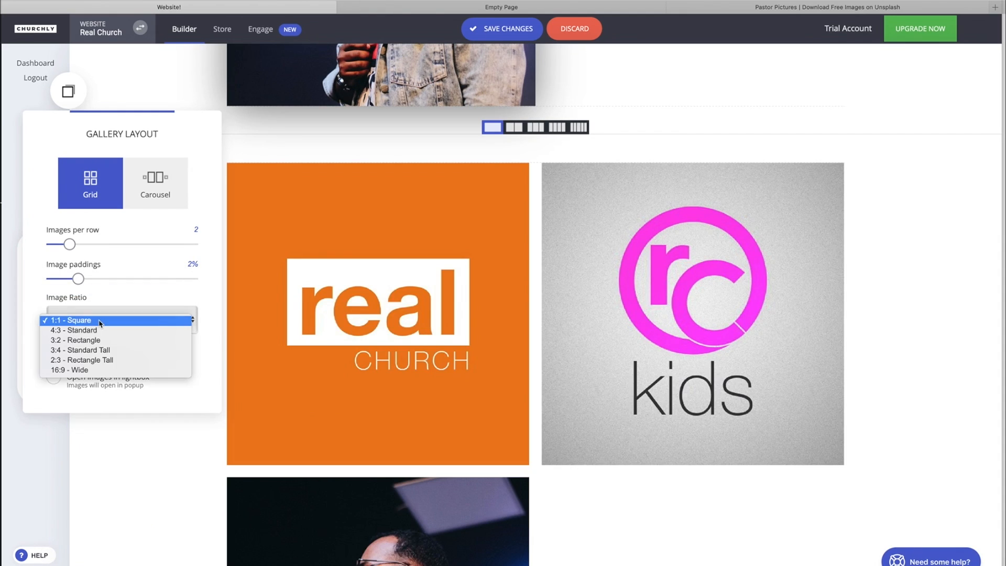
{"action": "left_click", "coordinate": [96, 370]}
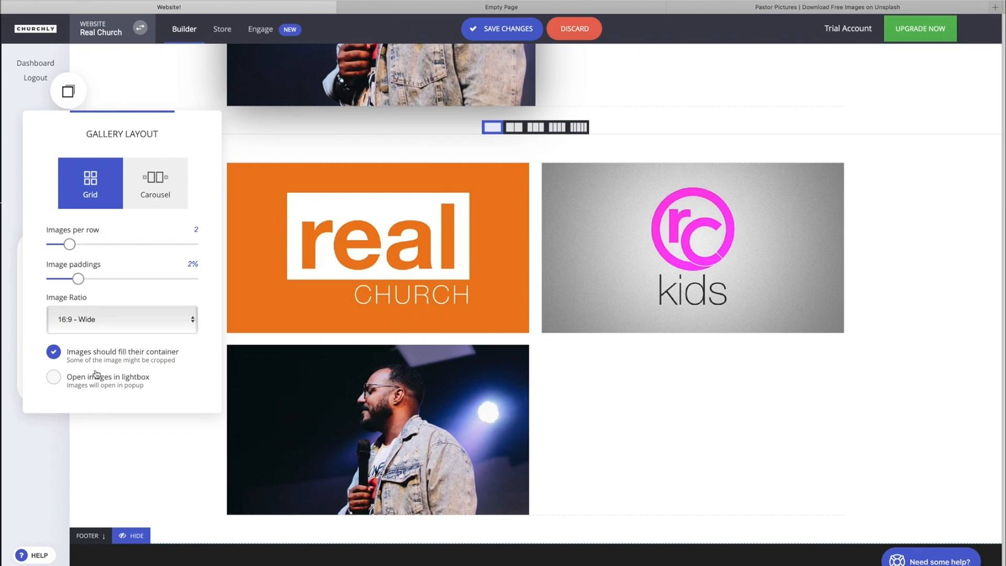
{"action": "left_click", "coordinate": [54, 352]}
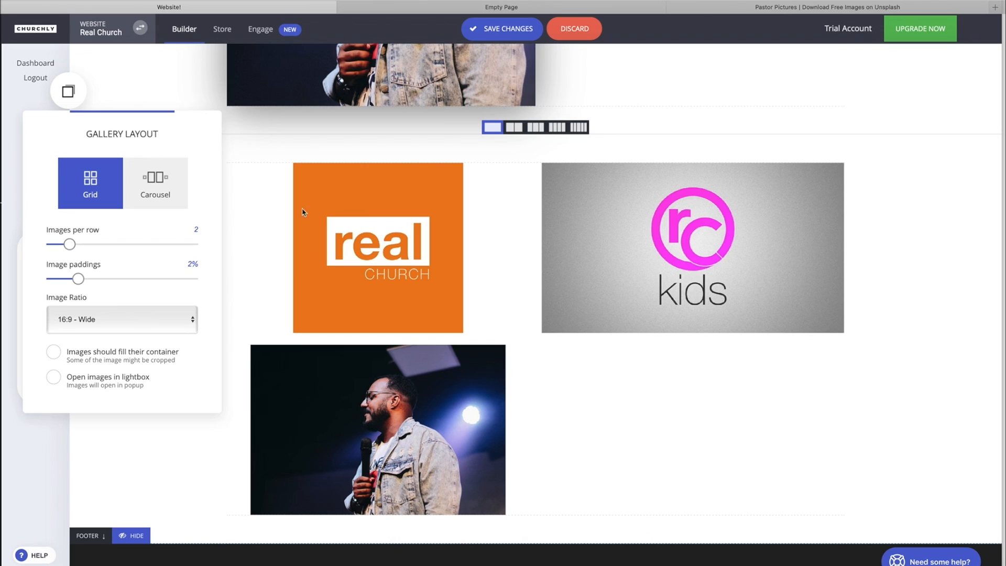
{"action": "left_click", "coordinate": [54, 352]}
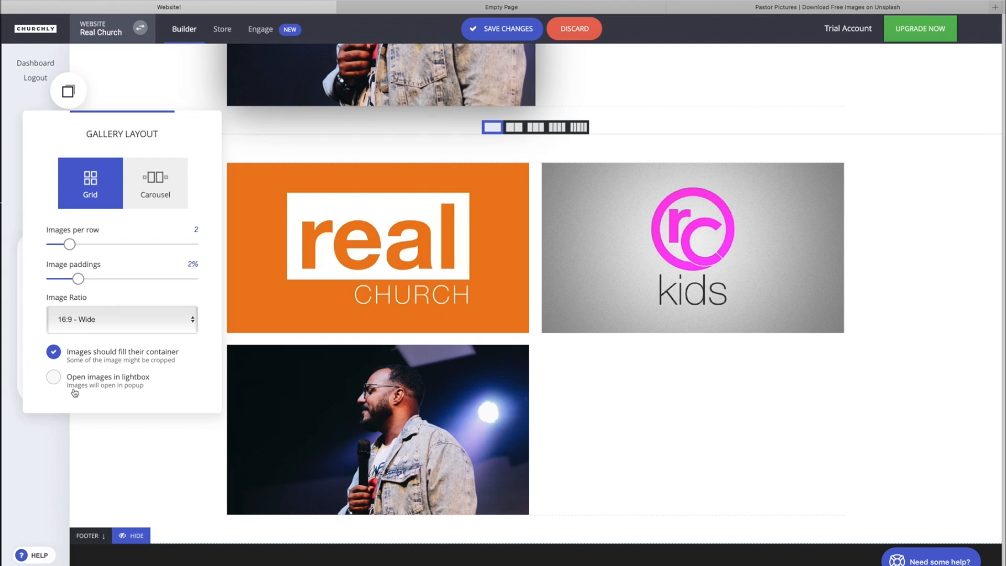
Make the gallery images open in a lightbox and show 3 images per row.
{"action": "left_click", "coordinate": [55, 378]}
{"action": "left_click_drag", "start_coordinate": [73, 247], "coordinate": [92, 242]}
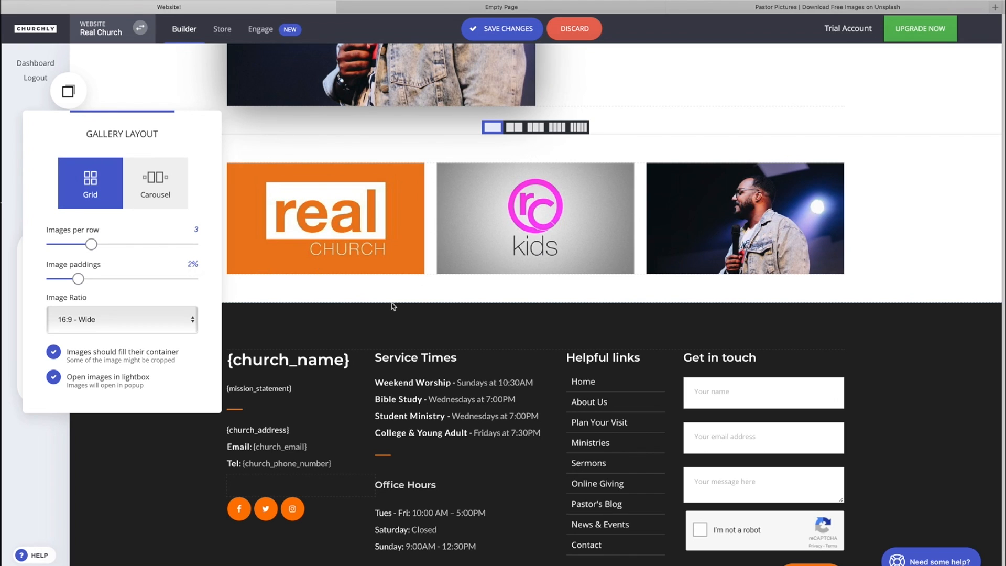
{"action": "left_click", "coordinate": [346, 276]}
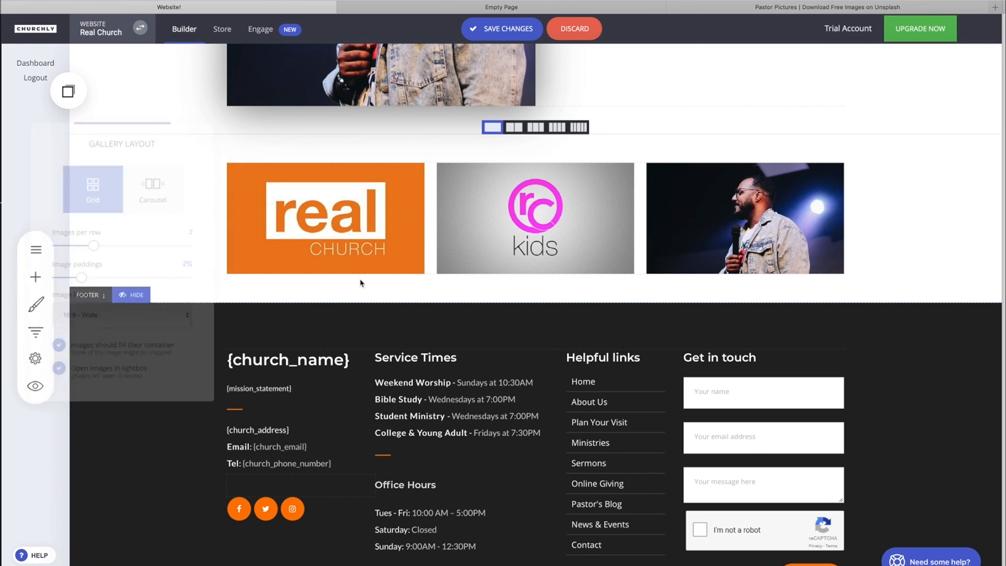
Add a heading above the gallery images that reads "VBS Photo Gallery".
{"action": "scroll", "coordinate": [315, 255], "scroll_direction": "up", "scroll_amount": 2}
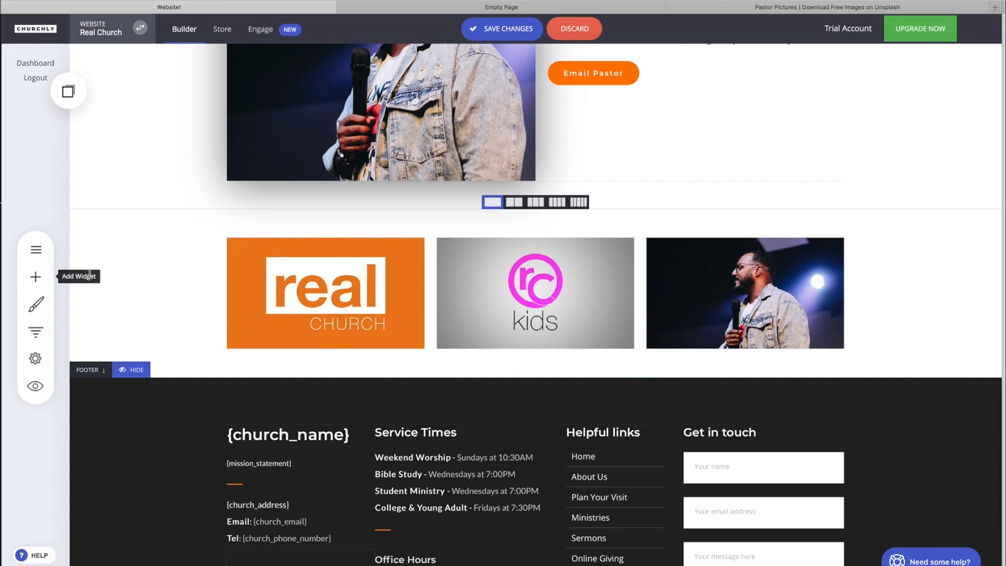
{"action": "left_click", "coordinate": [32, 274]}
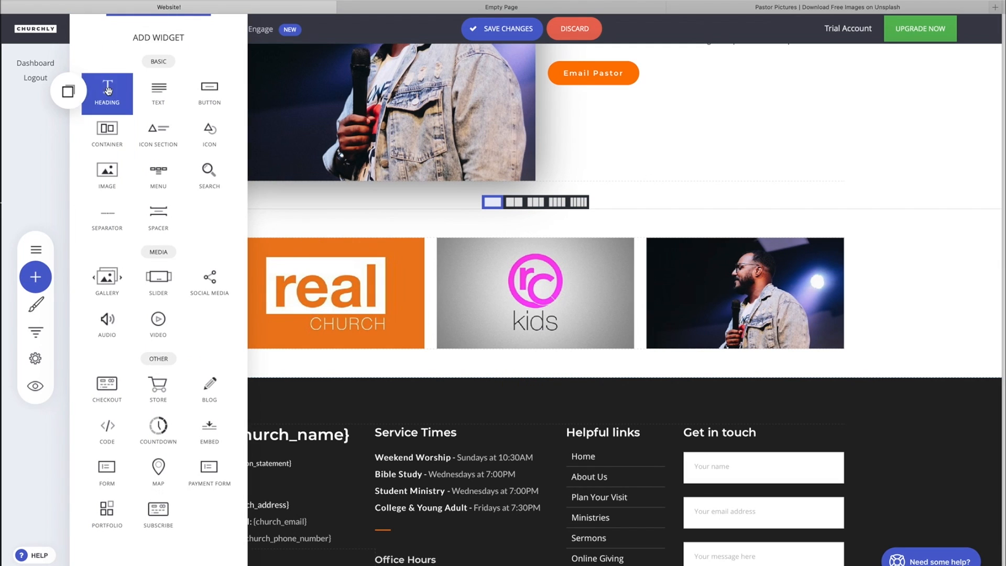
{"action": "left_click_drag", "start_coordinate": [96, 92], "coordinate": [281, 227]}
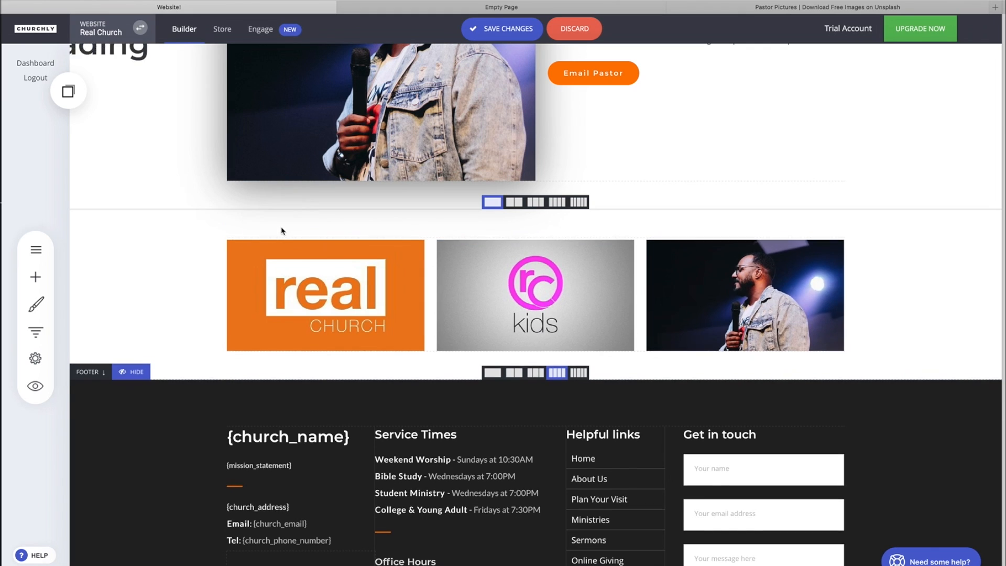
{"action": "left_click", "coordinate": [330, 251]}
{"action": "double_click", "coordinate": [330, 251]}
{"action": "type", "text": "V"}
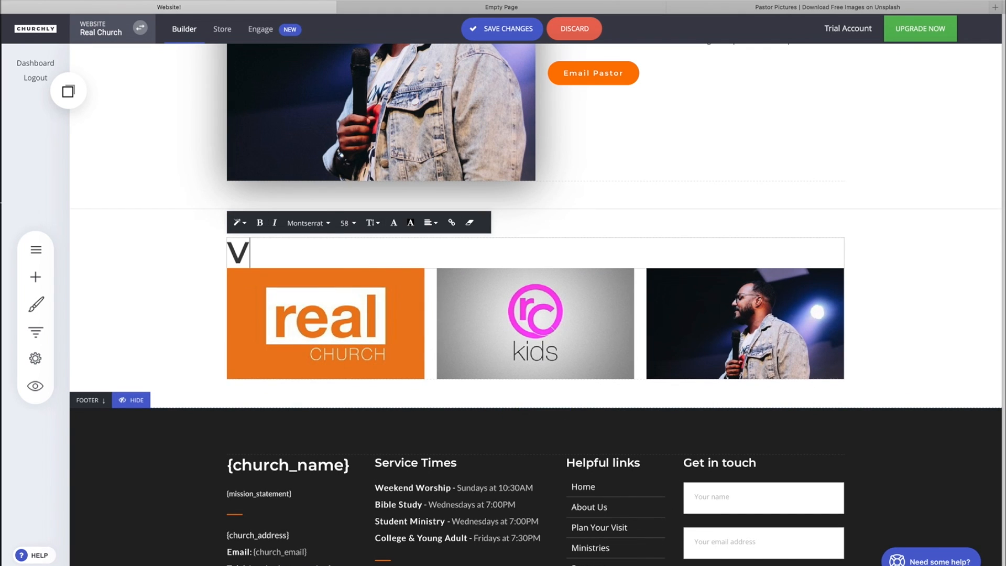
{"action": "type", "text": "BS Photo Gallery"}
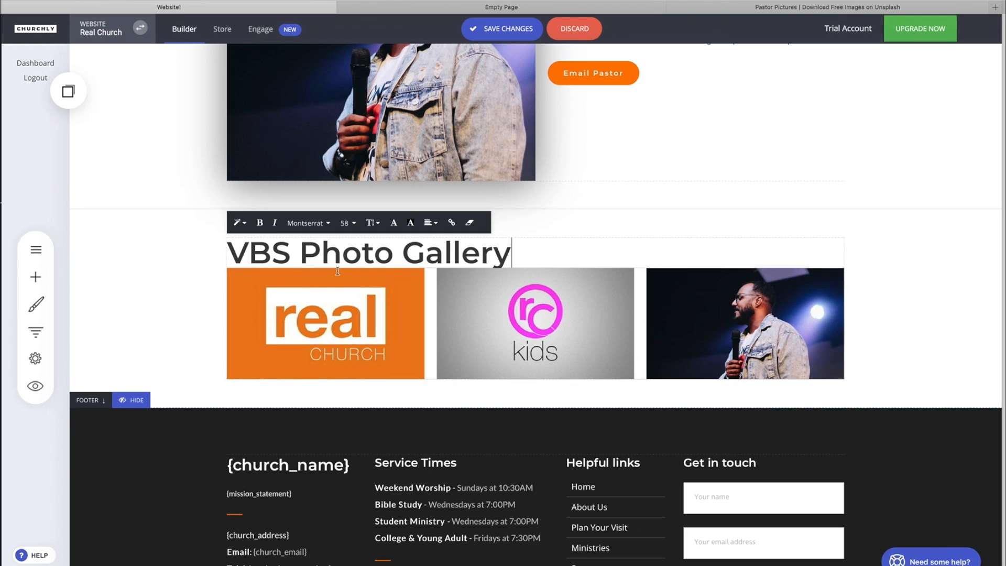
{"action": "left_click", "coordinate": [115, 278]}
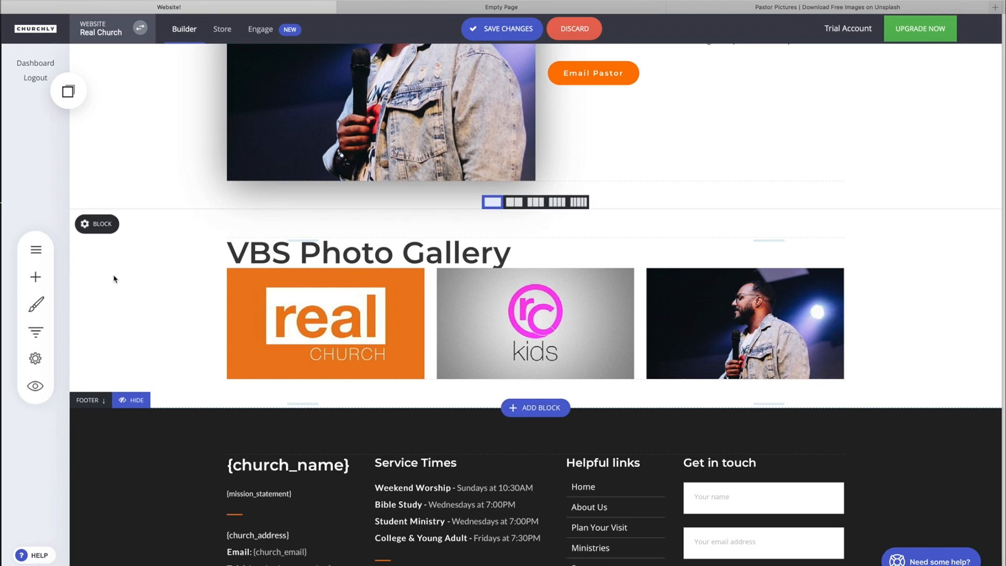
Add a text widget below the "VBS Photo Gallery" heading that reads "Click an image below to view larger".
{"action": "left_click", "coordinate": [41, 283]}
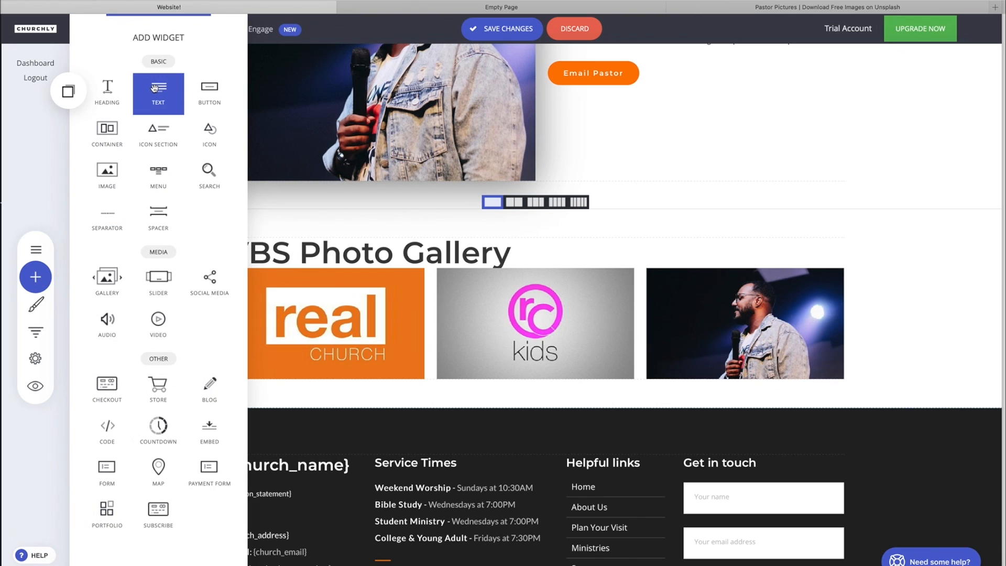
{"action": "left_click_drag", "start_coordinate": [152, 90], "coordinate": [377, 260]}
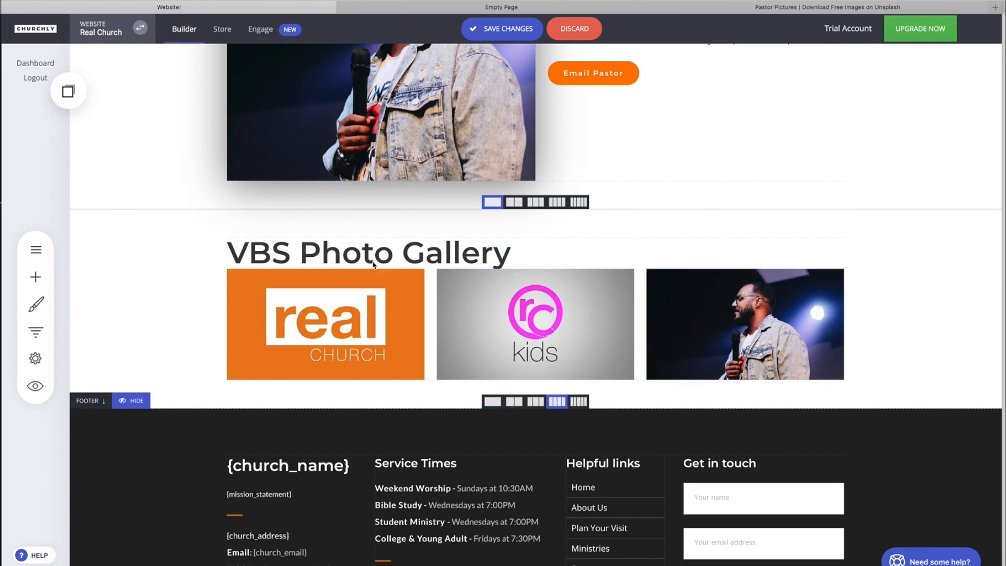
{"action": "triple_click", "coordinate": [417, 281]}
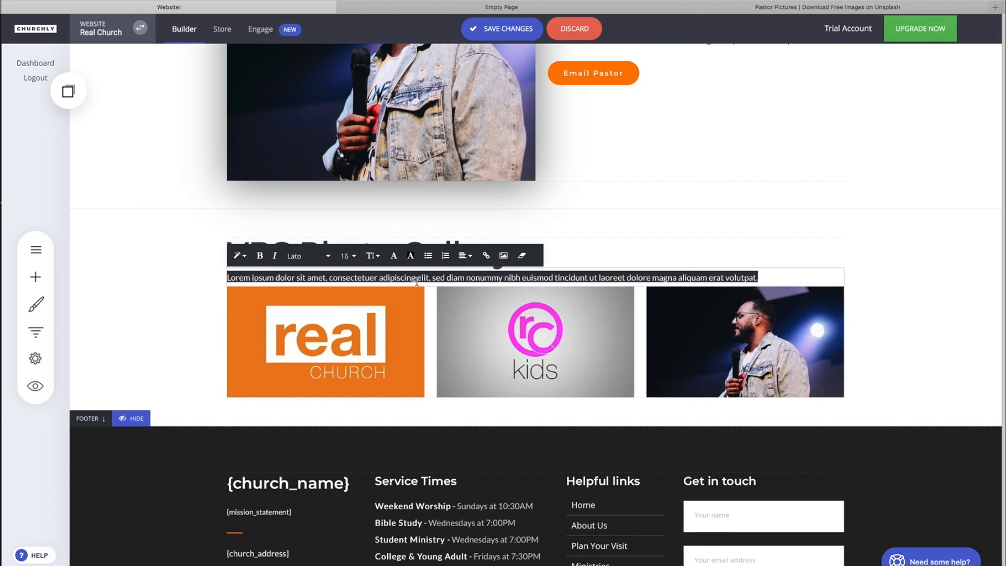
{"action": "type", "text": "Click an image below to view larger"}
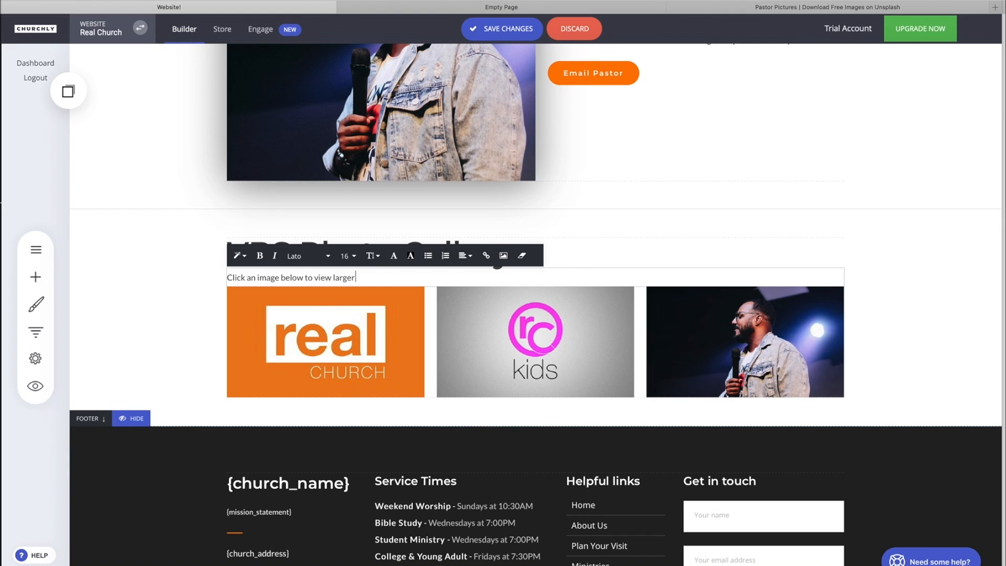
{"action": "left_click", "coordinate": [146, 326]}
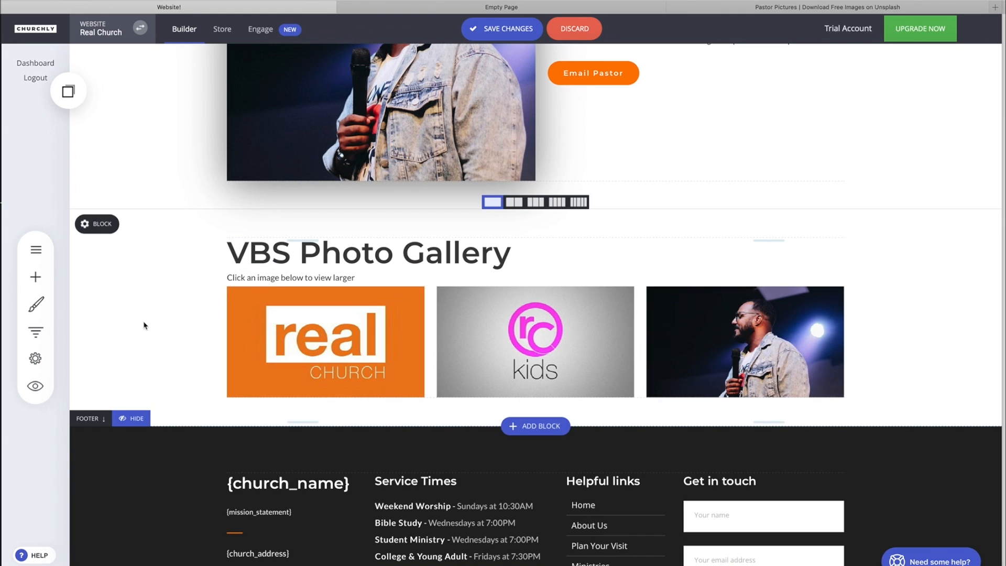
Insert a spacer between the instruction text and the gallery images and reduce its height.
{"action": "left_click", "coordinate": [26, 283]}
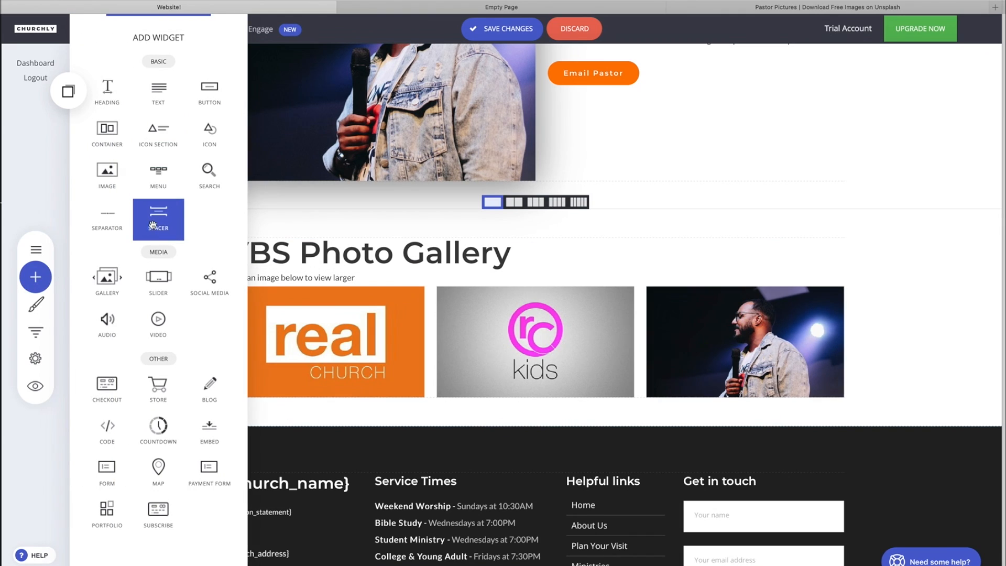
{"action": "left_click_drag", "start_coordinate": [153, 225], "coordinate": [432, 290]}
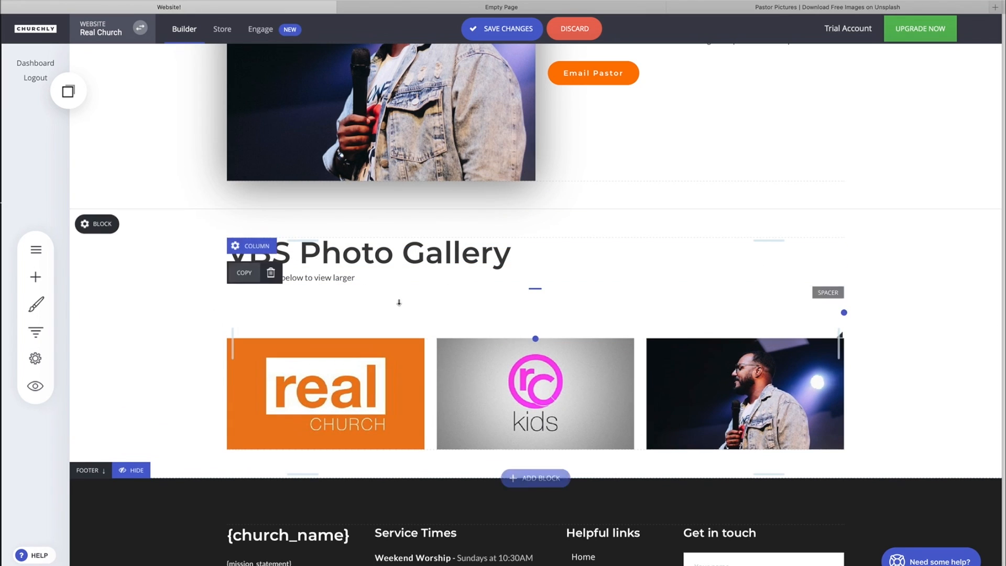
{"action": "left_click_drag", "start_coordinate": [536, 338], "coordinate": [535, 278]}
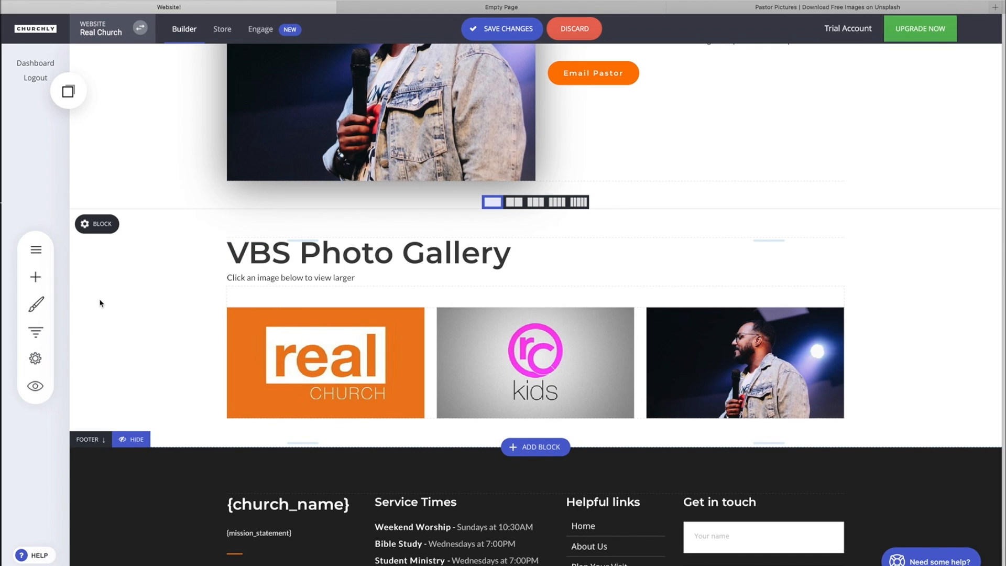
Slightly increase the spacing above and below the gallery block's content and save the website changes.
{"action": "left_click_drag", "start_coordinate": [464, 224], "coordinate": [464, 232]}
{"action": "left_click_drag", "start_coordinate": [488, 451], "coordinate": [482, 454]}
{"action": "left_click", "coordinate": [501, 26]}
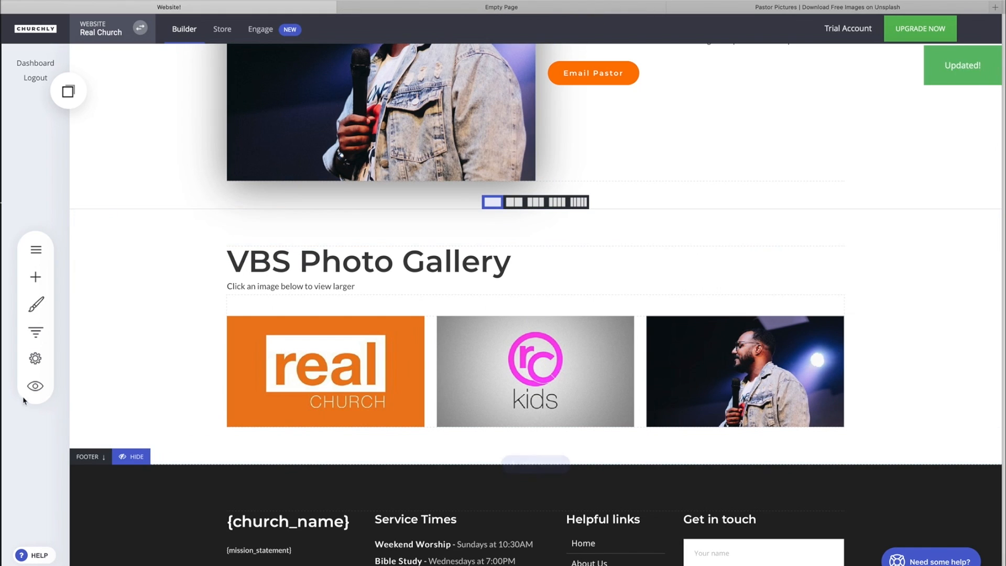
Preview the page and check how the gallery images open and advance in the lightbox, returning to the builder.
{"action": "left_click", "coordinate": [35, 387]}
{"action": "scroll", "coordinate": [498, 340], "scroll_direction": "down", "scroll_amount": 10}
{"action": "scroll", "coordinate": [525, 276], "scroll_direction": "down", "scroll_amount": 7}
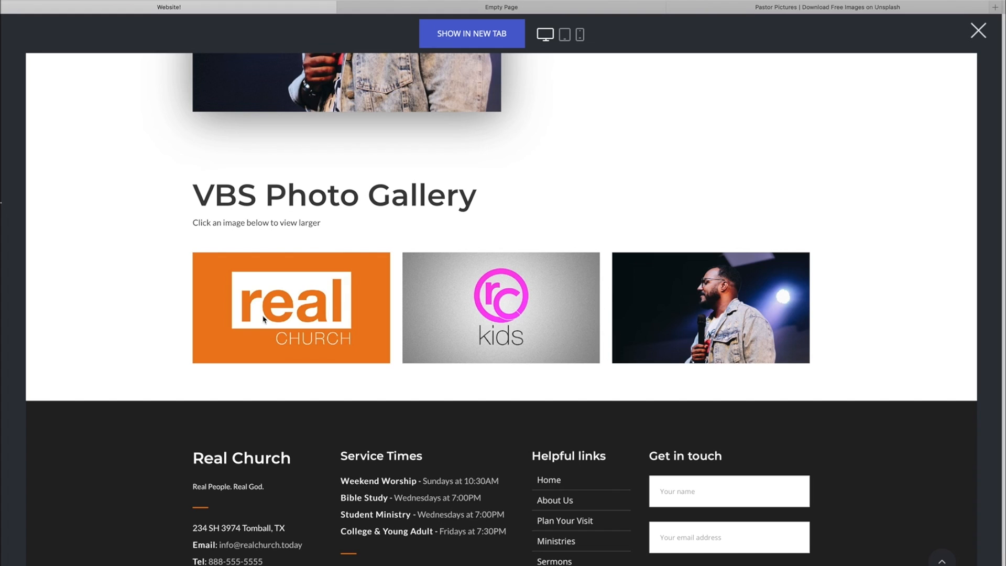
{"action": "left_click", "coordinate": [332, 312]}
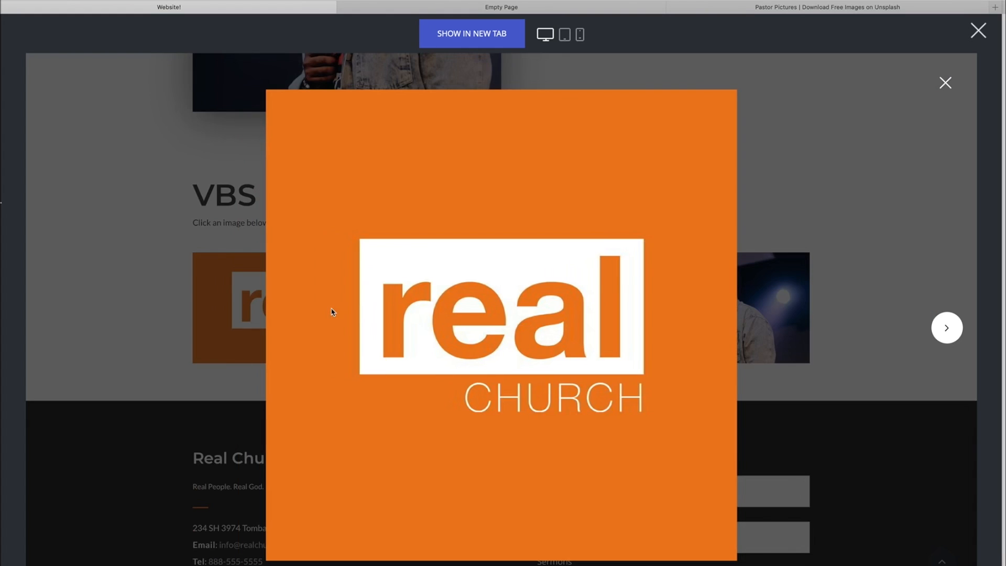
{"action": "left_click", "coordinate": [944, 341]}
{"action": "left_click", "coordinate": [945, 340]}
{"action": "left_click", "coordinate": [945, 342]}
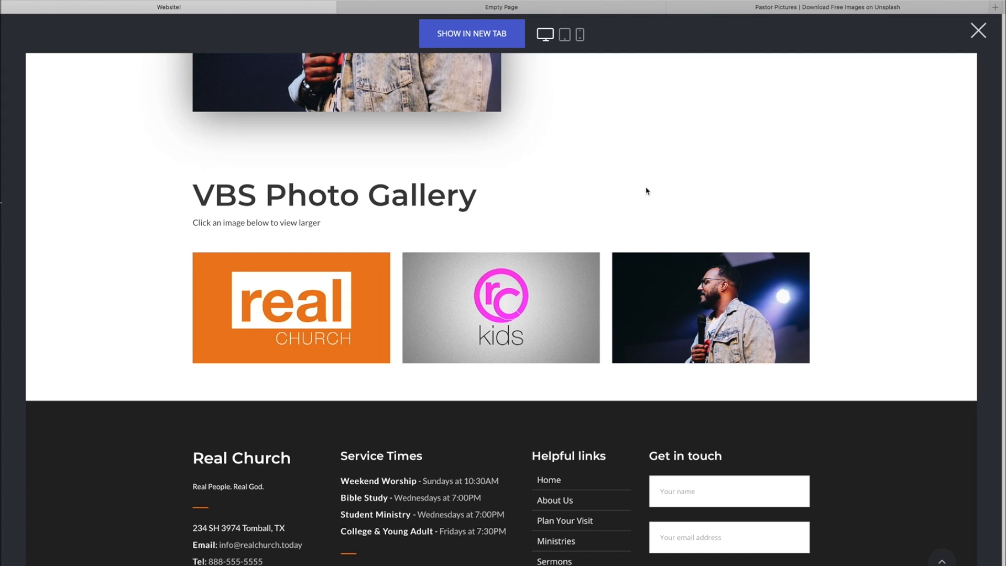
{"action": "left_click", "coordinate": [977, 30]}
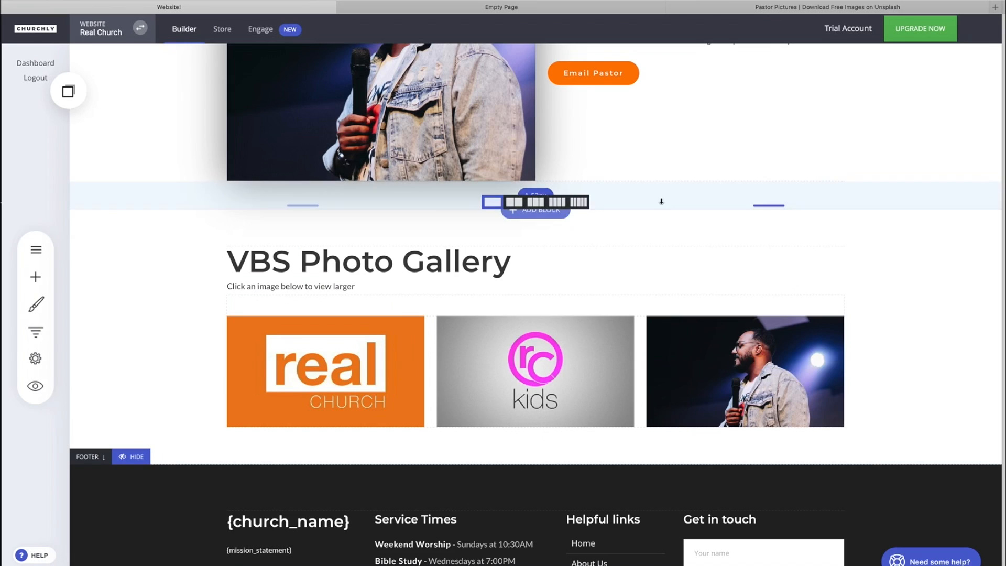
{"action": "right_click", "coordinate": [576, 238]}
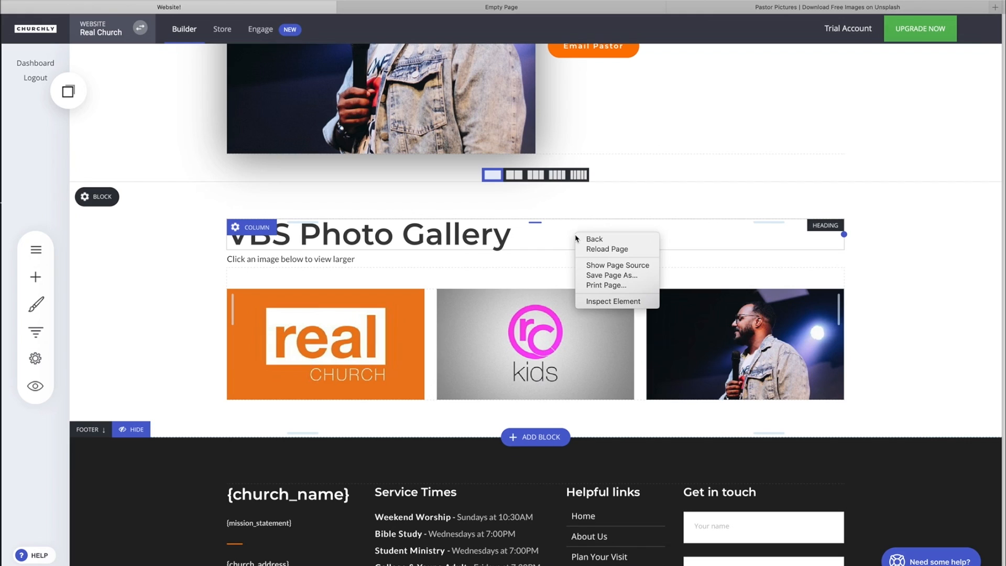
{"action": "left_click", "coordinate": [537, 279]}
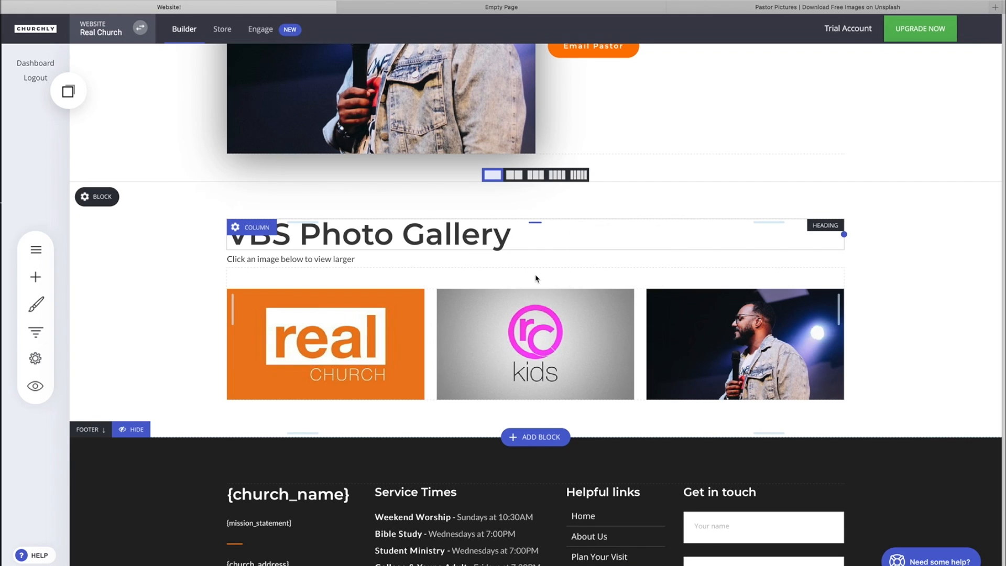
Add an empty block below the photo gallery and place a Slider widget in it.
{"action": "scroll", "coordinate": [536, 279], "scroll_direction": "down", "scroll_amount": 3}
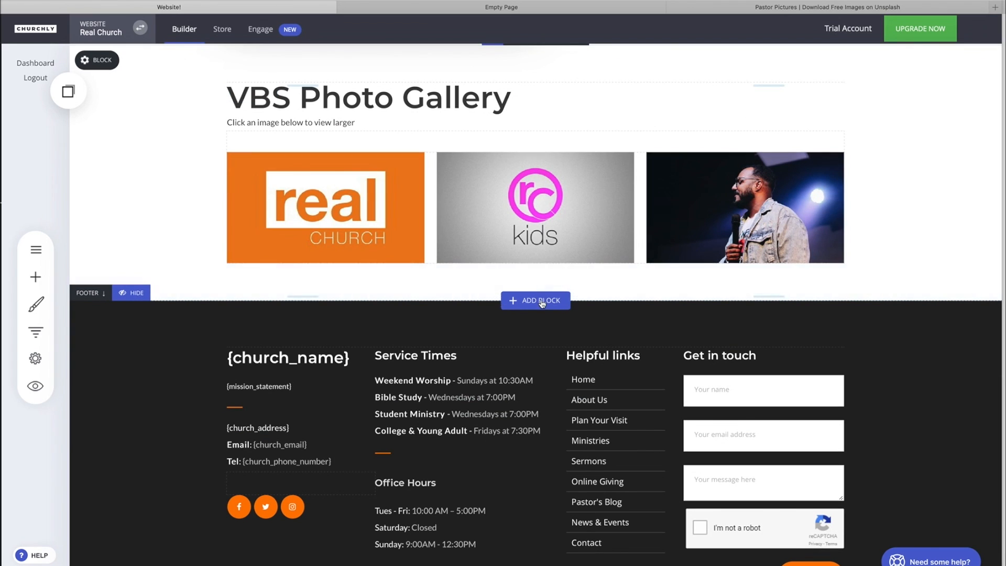
{"action": "left_click", "coordinate": [539, 301]}
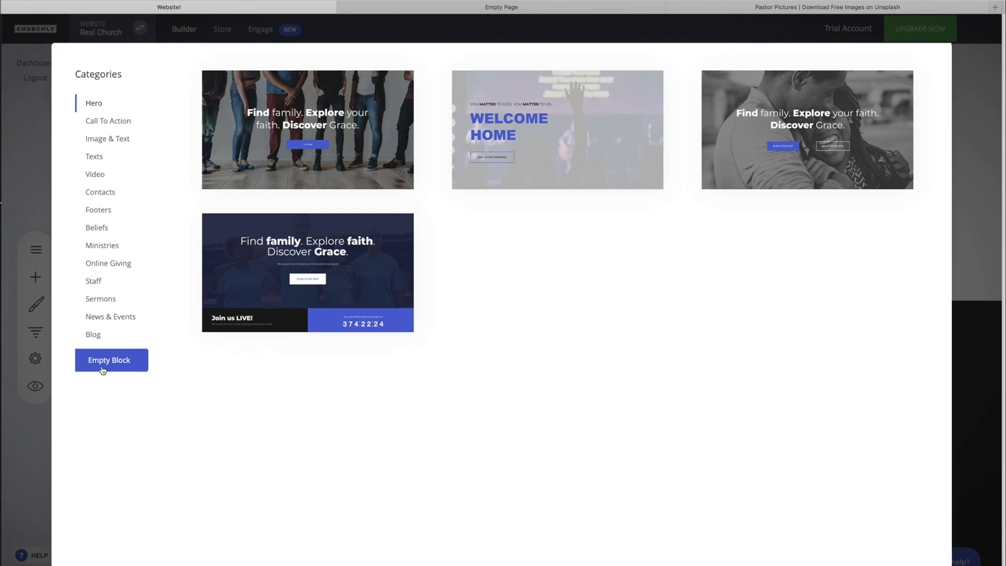
{"action": "left_click", "coordinate": [103, 370]}
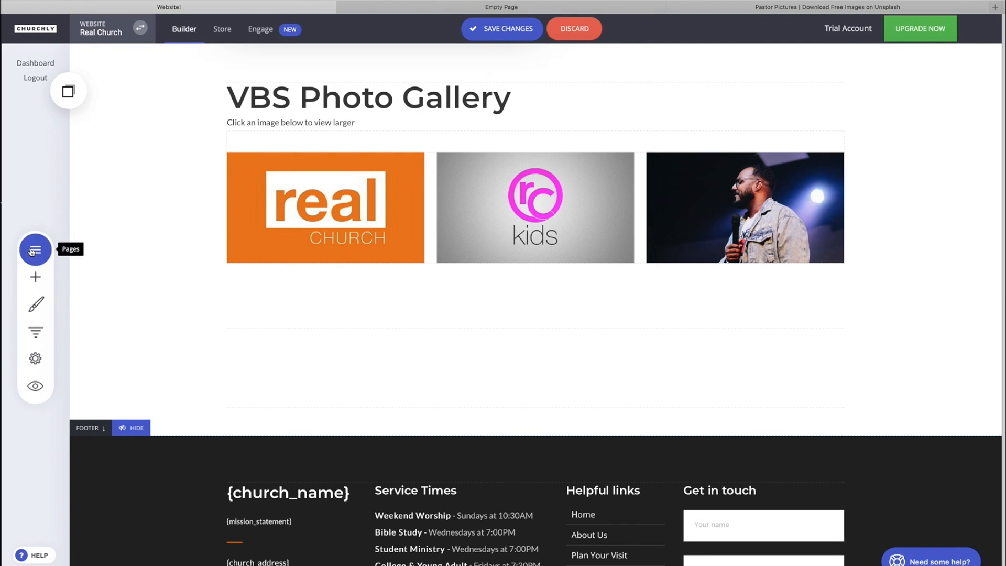
{"action": "left_click", "coordinate": [44, 281]}
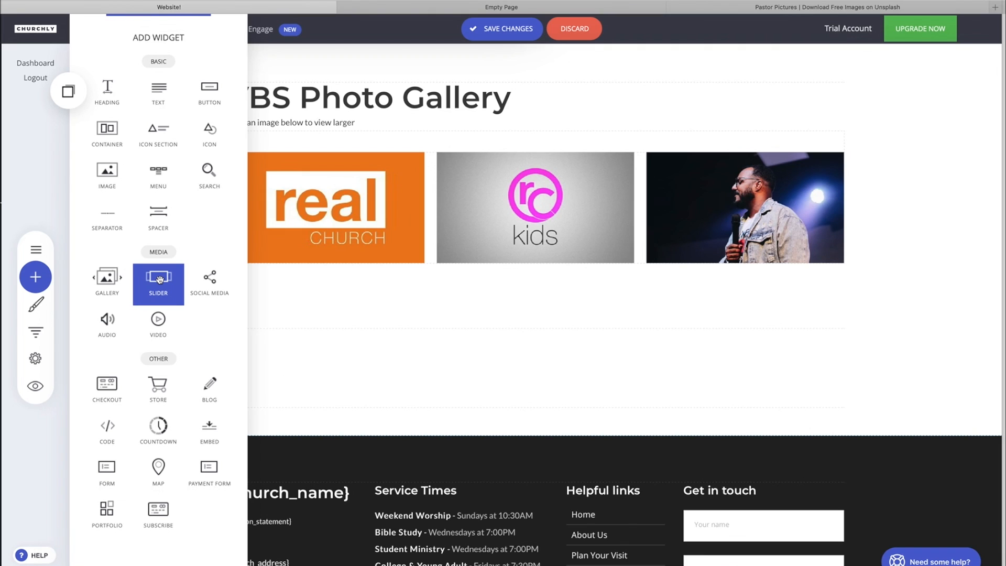
{"action": "left_click_drag", "start_coordinate": [160, 279], "coordinate": [487, 329]}
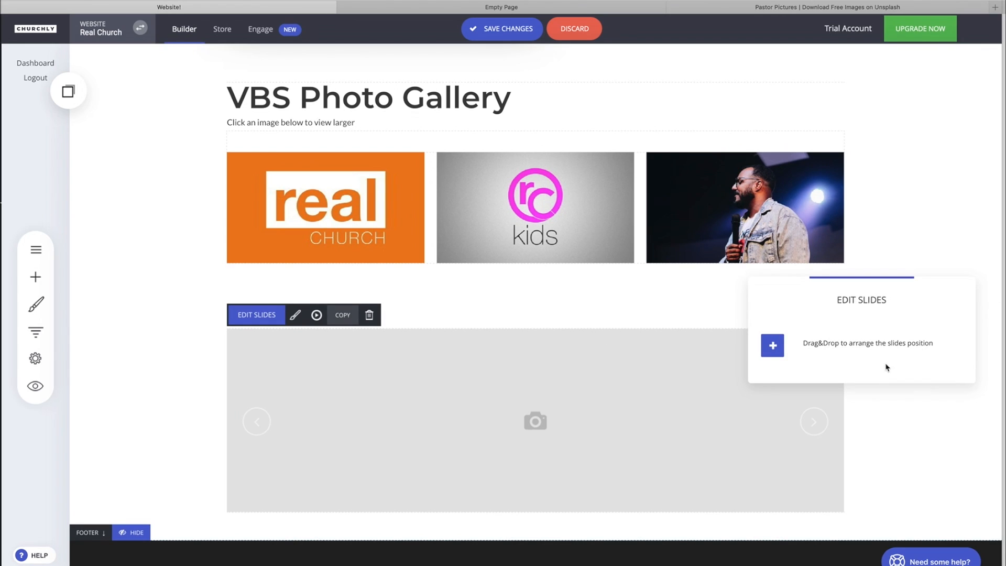
Create a slide with the worship crowd photo from the Backgrounds folder as its background image.
{"action": "left_click_drag", "start_coordinate": [862, 305], "coordinate": [554, 305]}
{"action": "left_click", "coordinate": [465, 347]}
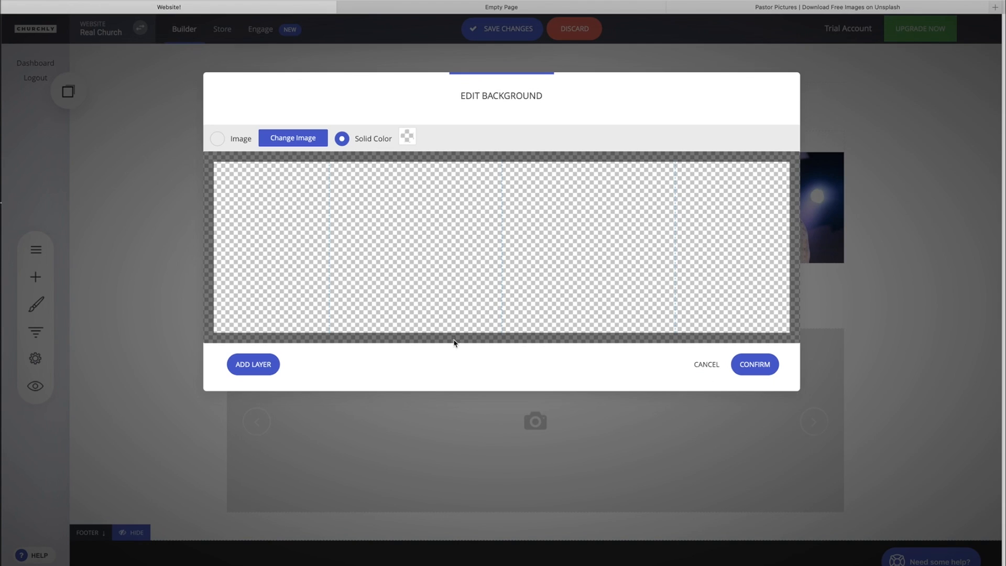
{"action": "left_click", "coordinate": [218, 139]}
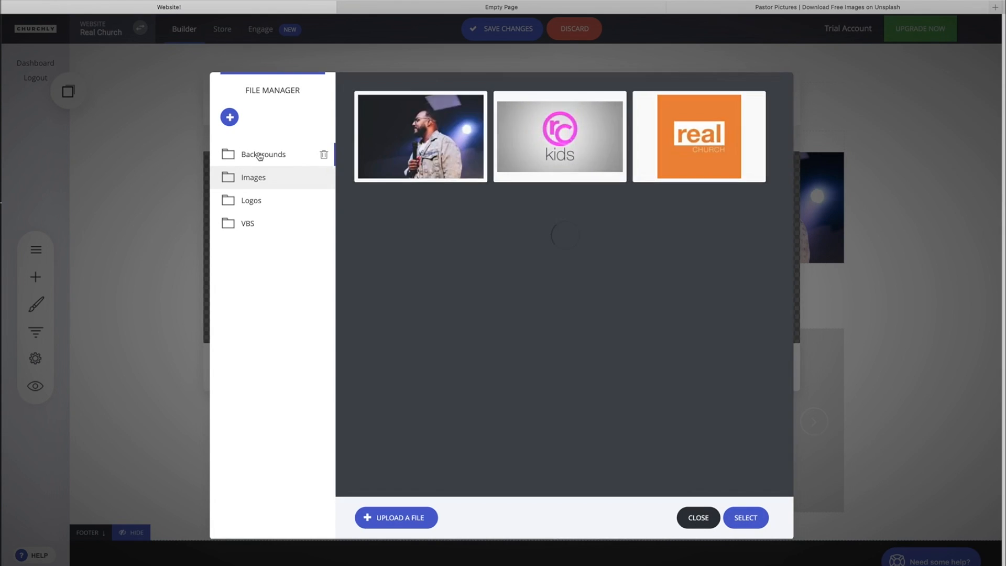
{"action": "left_click", "coordinate": [260, 154]}
{"action": "left_click", "coordinate": [461, 157]}
{"action": "left_click", "coordinate": [746, 518]}
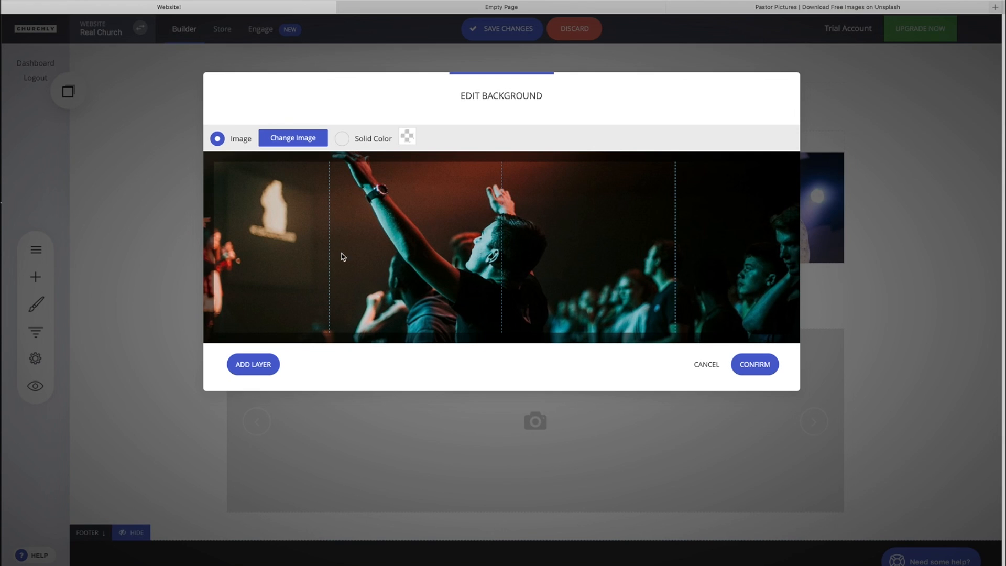
Add a text layer to the slide that reads "Welcome to our site!".
{"action": "left_click", "coordinate": [263, 367]}
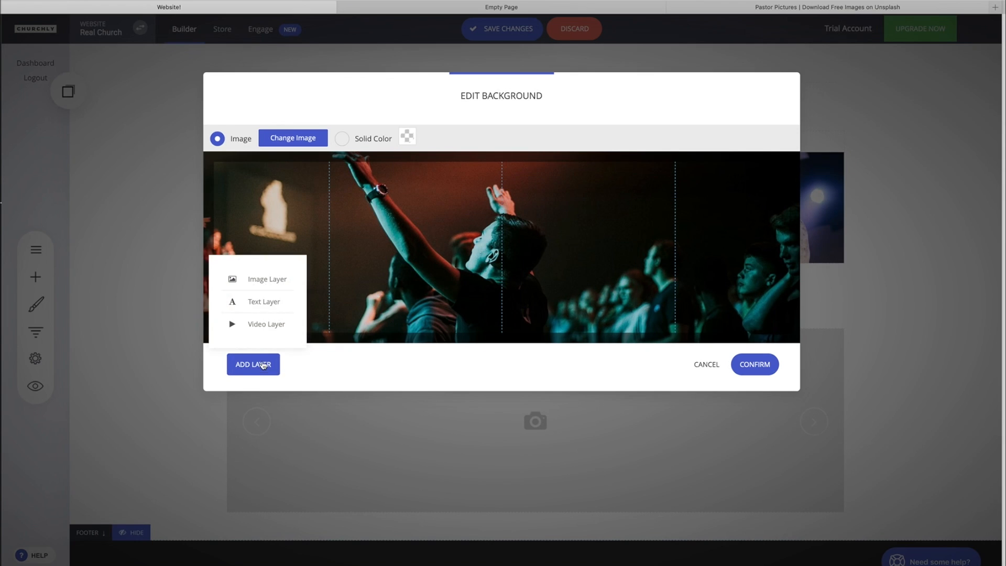
{"action": "left_click", "coordinate": [259, 302]}
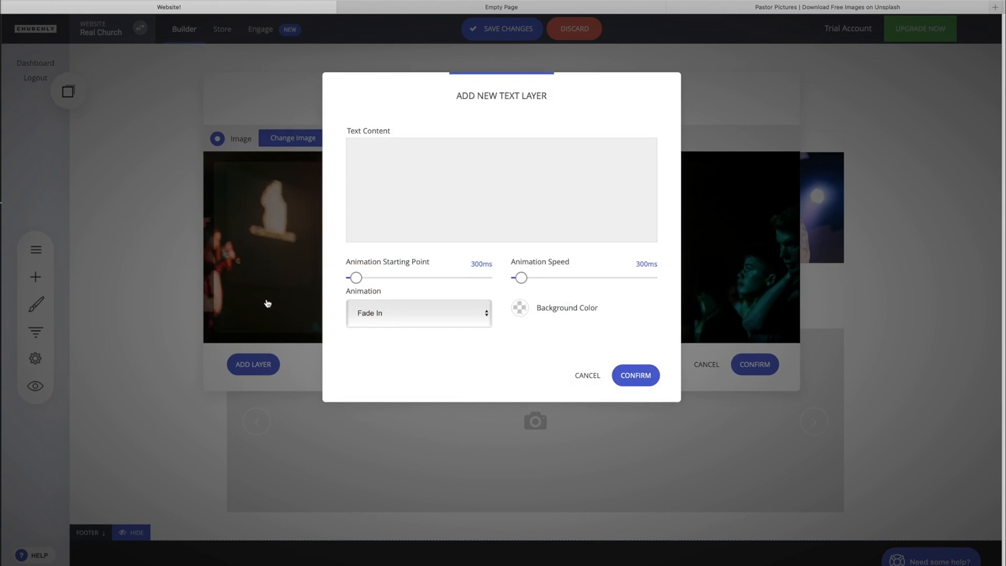
{"action": "left_click", "coordinate": [523, 169]}
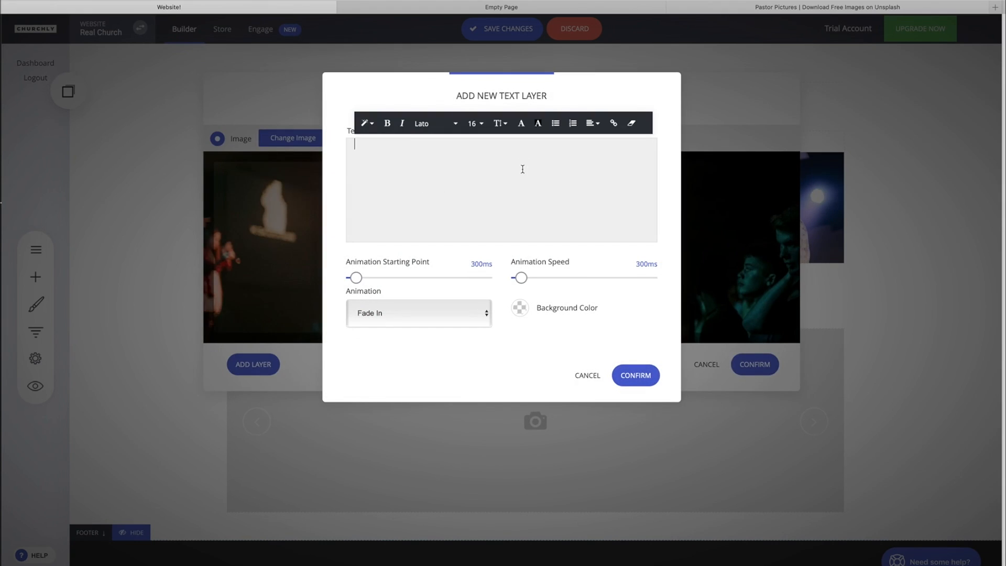
{"action": "type", "text": "Welcome to our site!"}
Set the welcome text's font to Montserrat and its colour to white (FFFFFF).
{"action": "key", "text": "super+a"}
{"action": "left_click", "coordinate": [457, 125]}
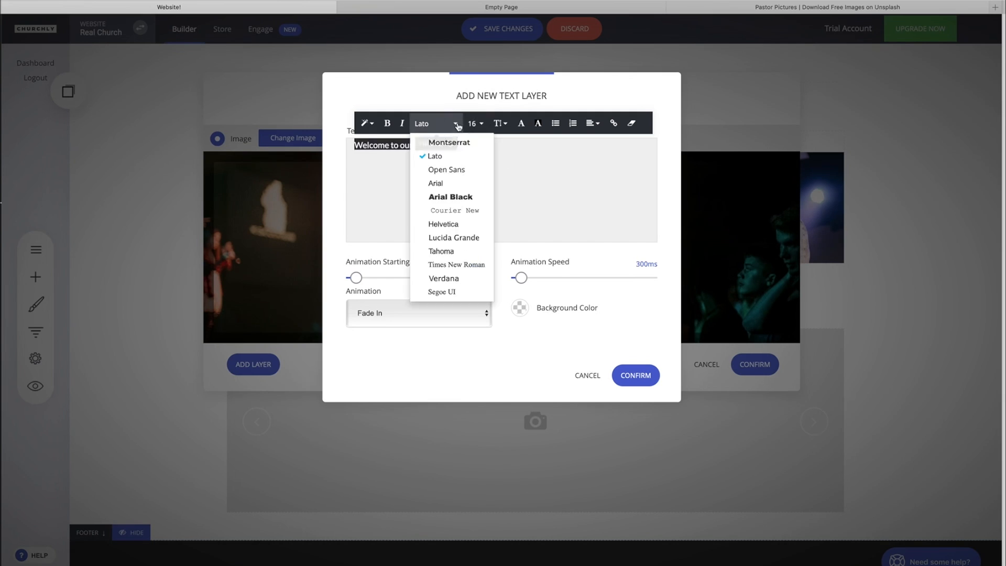
{"action": "left_click", "coordinate": [453, 141]}
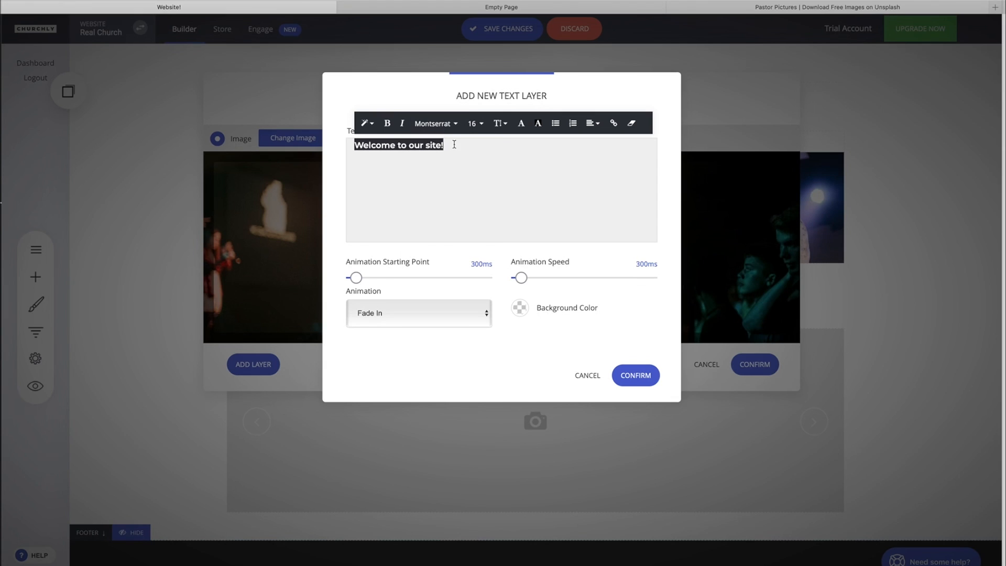
{"action": "left_click", "coordinate": [538, 123]}
{"action": "left_click", "coordinate": [675, 273]}
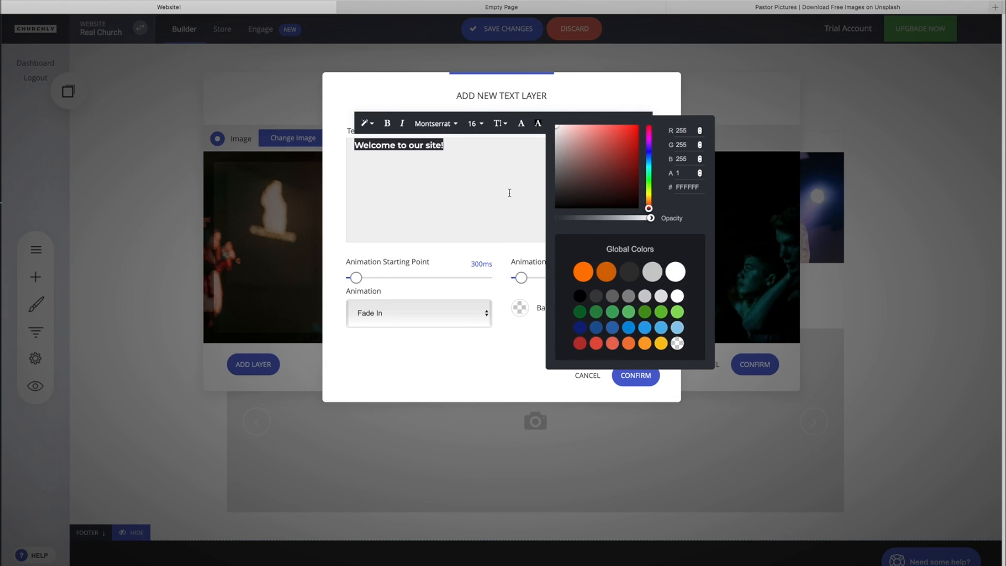
{"action": "left_click", "coordinate": [482, 184]}
Set the welcome text's font size to 72 and center its alignment.
{"action": "key", "text": "super+a"}
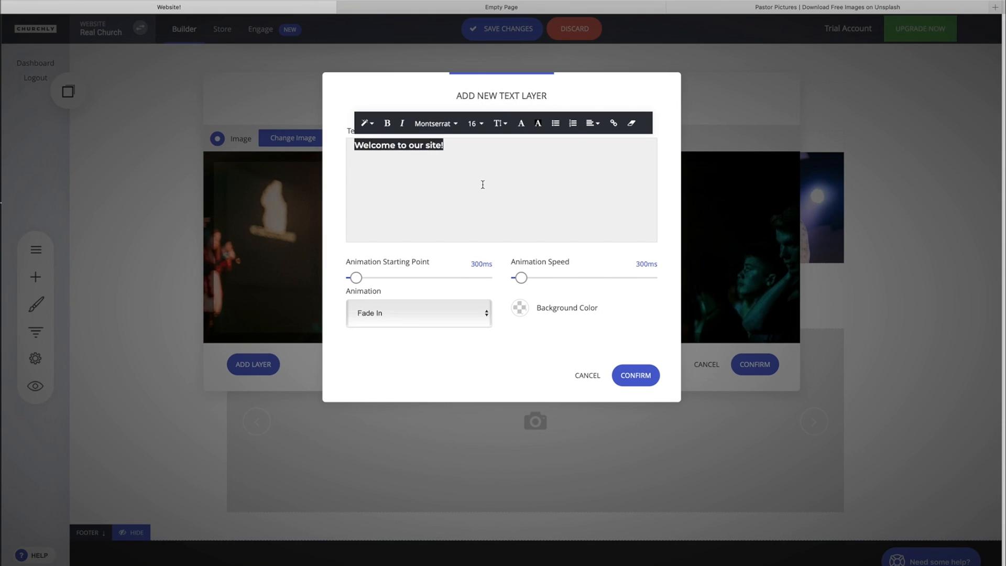
{"action": "left_click", "coordinate": [475, 123]}
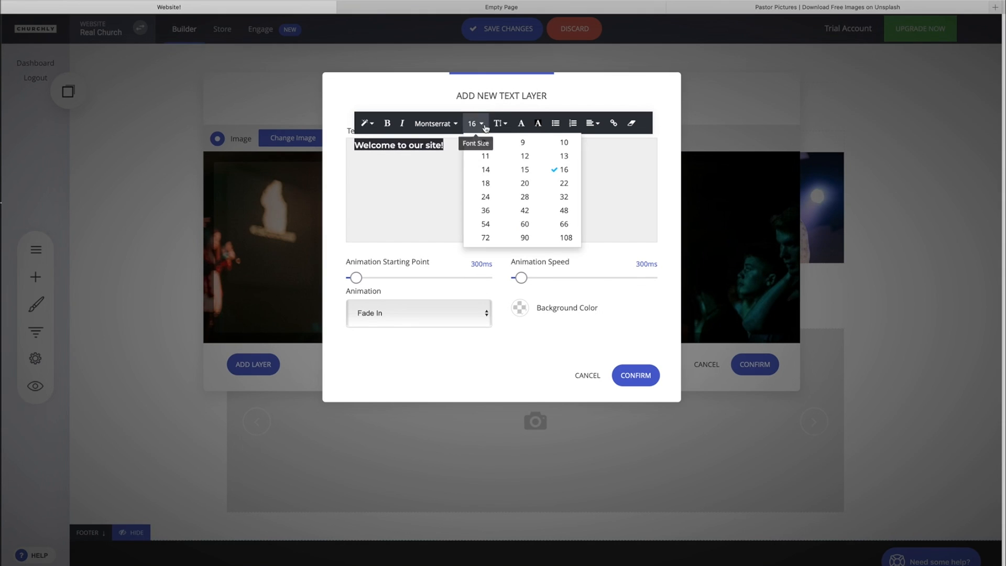
{"action": "left_click", "coordinate": [487, 236]}
{"action": "left_click", "coordinate": [526, 208]}
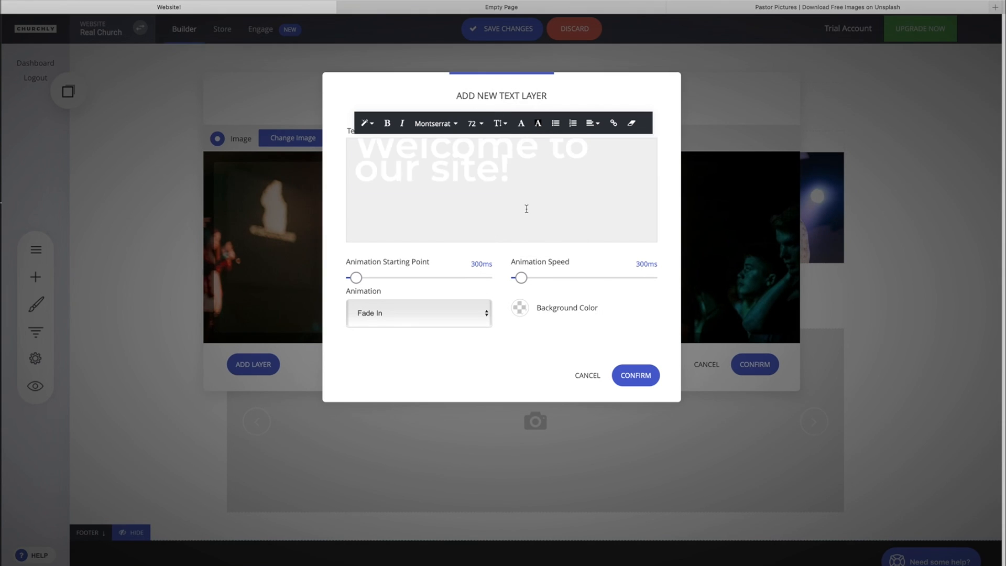
{"action": "key", "text": "super+a"}
{"action": "left_click", "coordinate": [592, 123]}
{"action": "left_click", "coordinate": [612, 147]}
{"action": "left_click", "coordinate": [600, 206]}
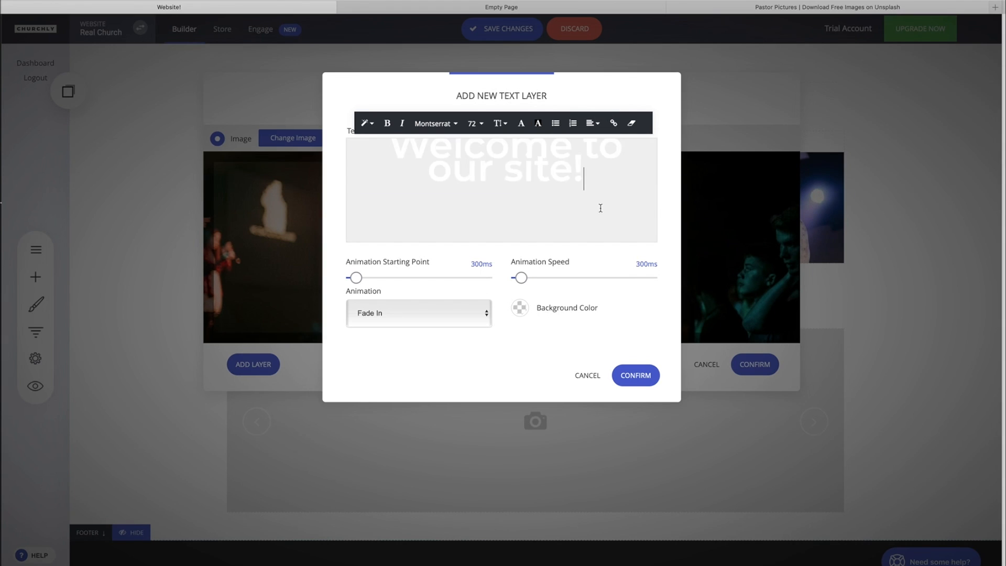
Confirm the text layer, position it in the middle of the slide, and confirm the slide.
{"action": "left_click", "coordinate": [645, 380]}
{"action": "left_click_drag", "start_coordinate": [519, 232], "coordinate": [539, 258]}
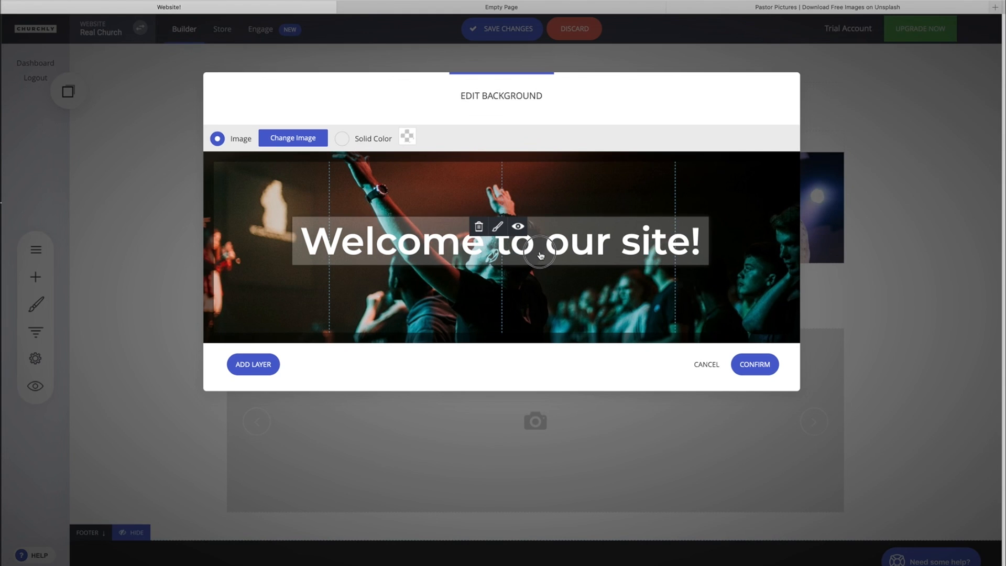
{"action": "left_click", "coordinate": [757, 367]}
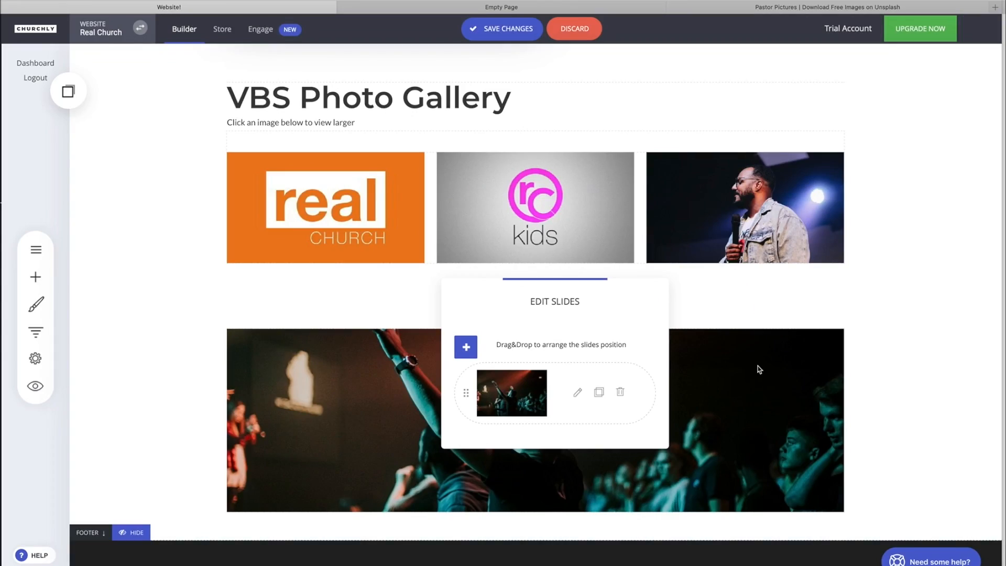
Set the slider block's container width to Full-Width.
{"action": "left_click", "coordinate": [925, 402]}
{"action": "scroll", "coordinate": [904, 410], "scroll_direction": "down", "scroll_amount": 1}
{"action": "scroll", "coordinate": [905, 409], "scroll_direction": "down", "scroll_amount": 3}
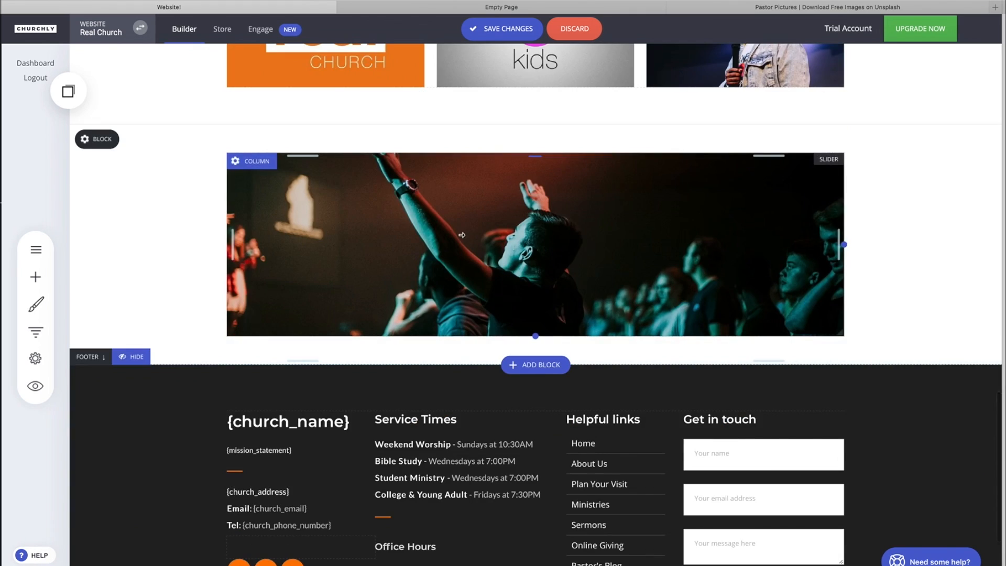
{"action": "mouse_move", "coordinate": [100, 139]}
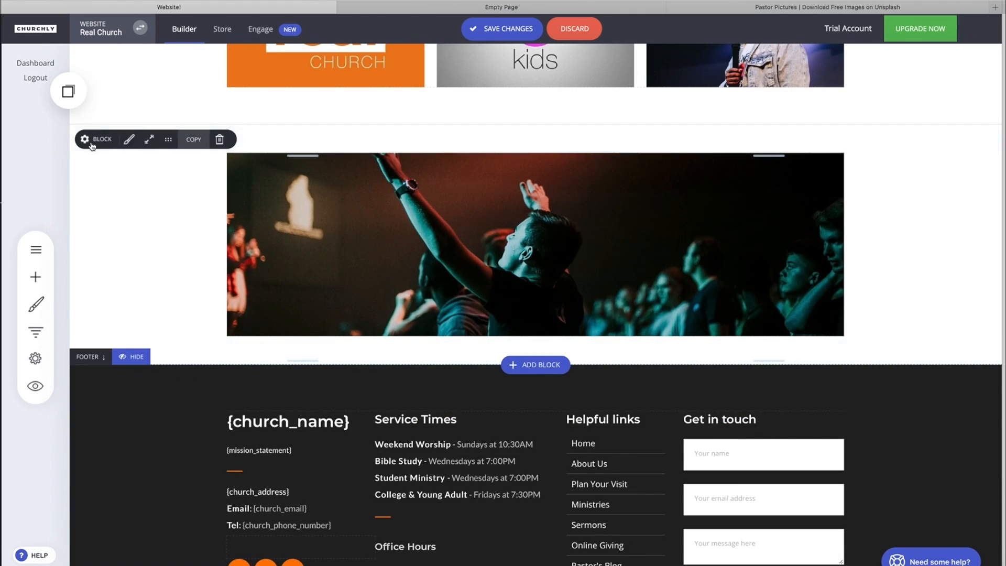
{"action": "left_click", "coordinate": [149, 140]}
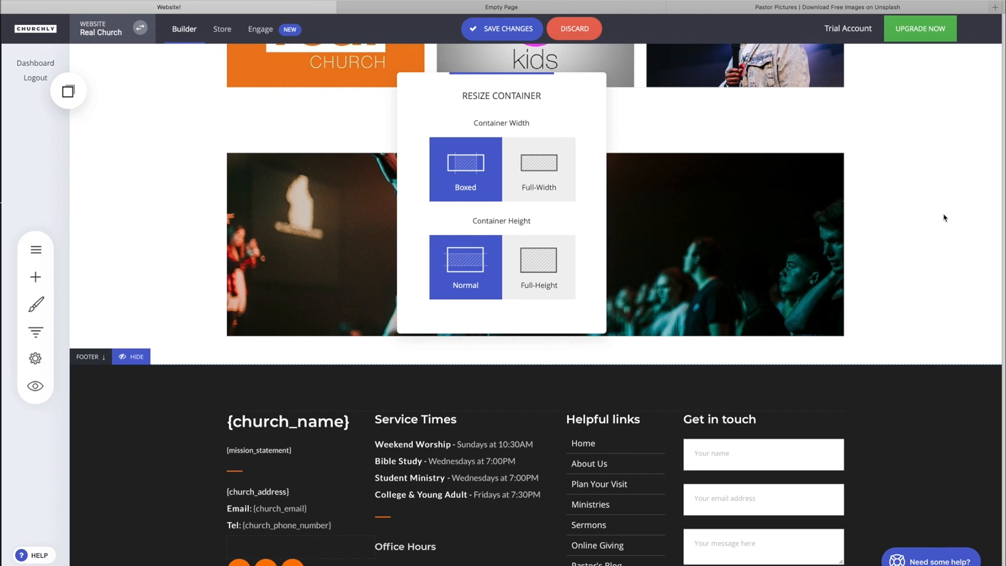
{"action": "left_click", "coordinate": [559, 179]}
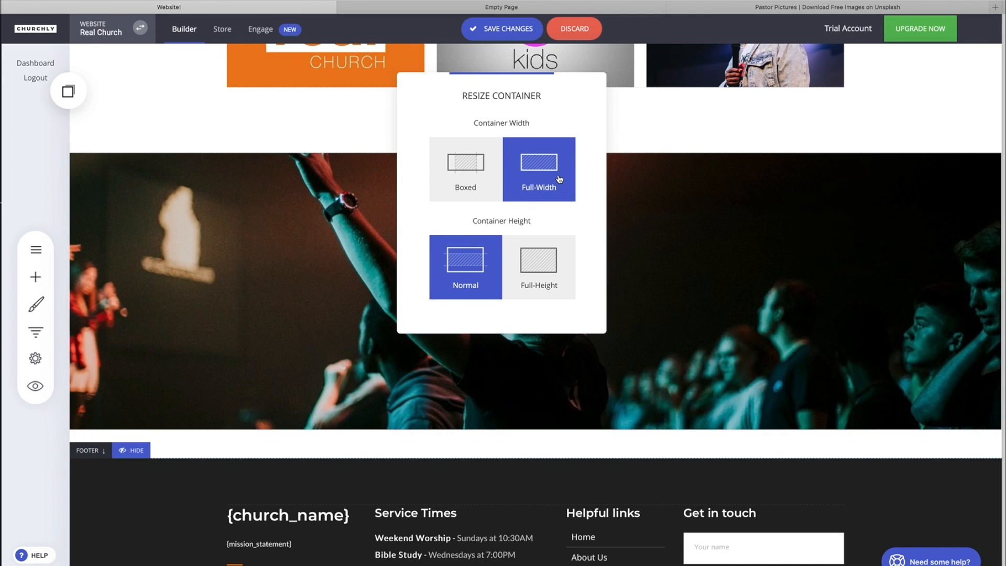
{"action": "left_click", "coordinate": [756, 257]}
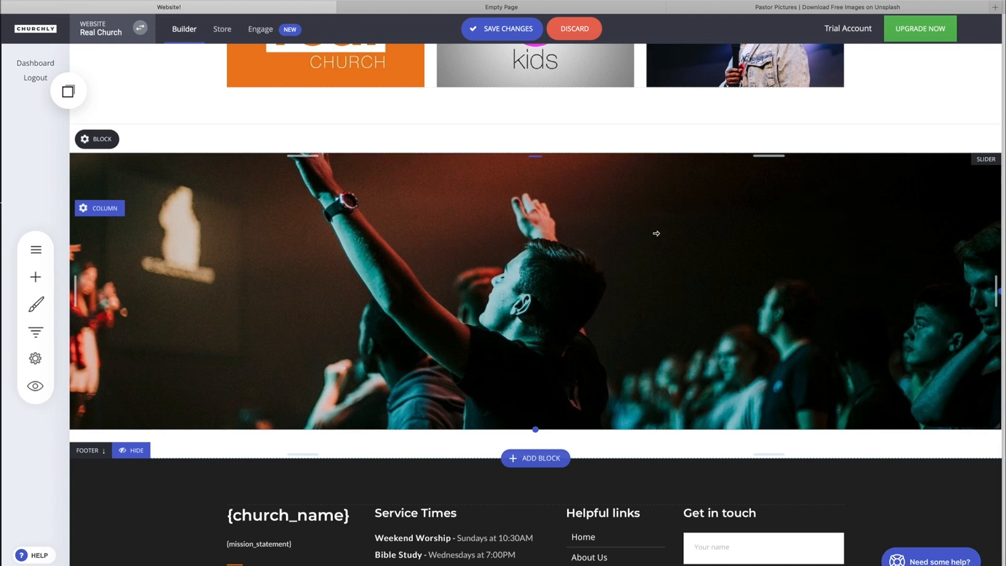
Increase the slider's height slightly by extending its lower edge toward the footer.
{"action": "scroll", "coordinate": [655, 231], "scroll_direction": "down", "scroll_amount": 2}
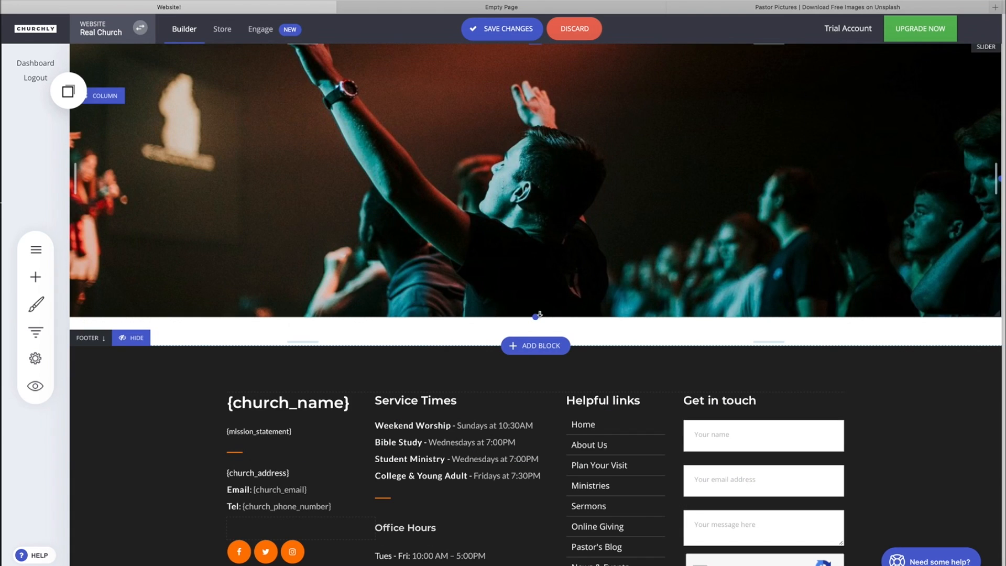
{"action": "left_click_drag", "start_coordinate": [535, 316], "coordinate": [552, 358]}
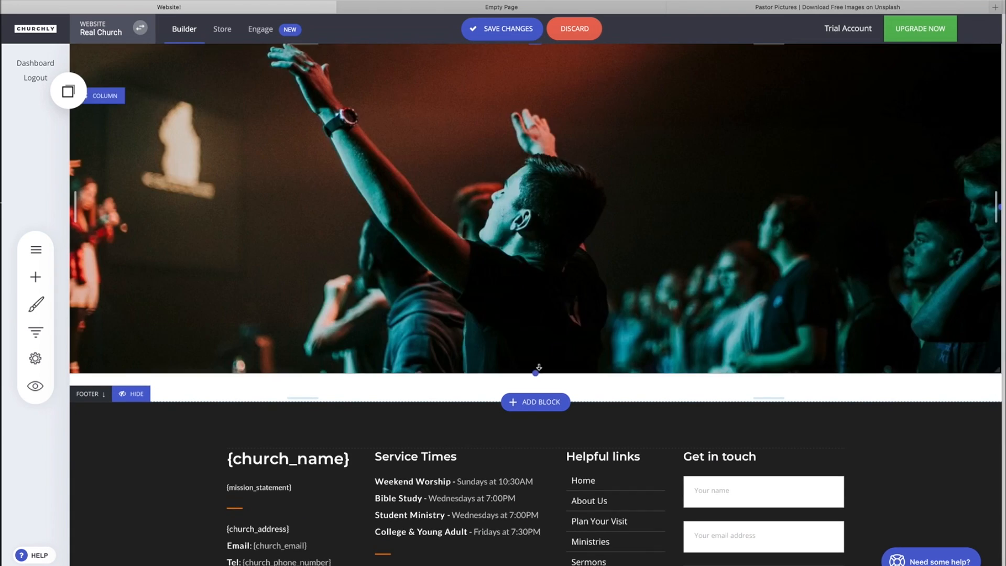
{"action": "scroll", "coordinate": [607, 318], "scroll_direction": "up", "scroll_amount": 3}
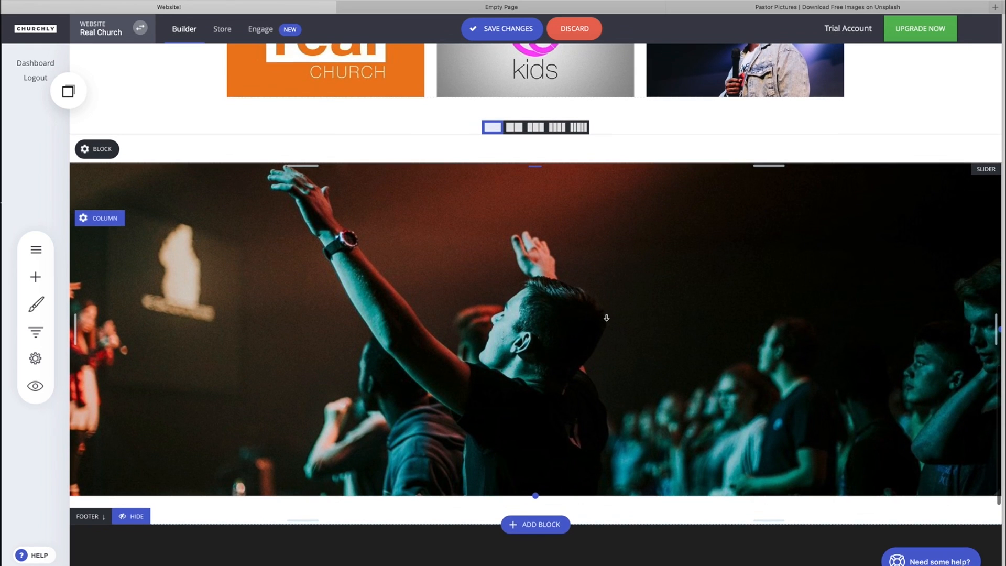
Set the slider's animation duration to 300ms and its slide display duration to 8000ms.
{"action": "scroll", "coordinate": [607, 318], "scroll_direction": "up", "scroll_amount": 1}
{"action": "scroll", "coordinate": [547, 261], "scroll_direction": "down", "scroll_amount": 1}
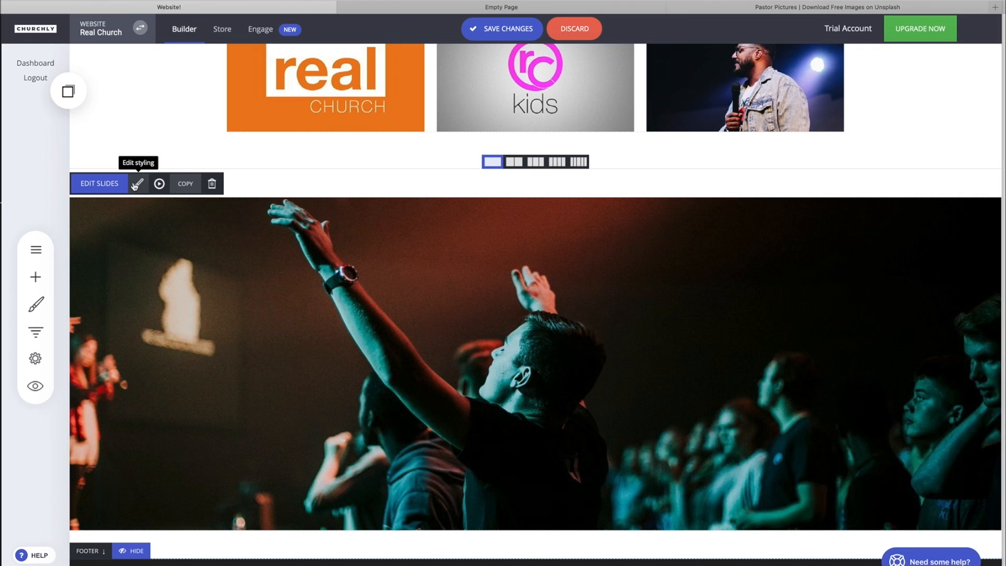
{"action": "left_click", "coordinate": [137, 184]}
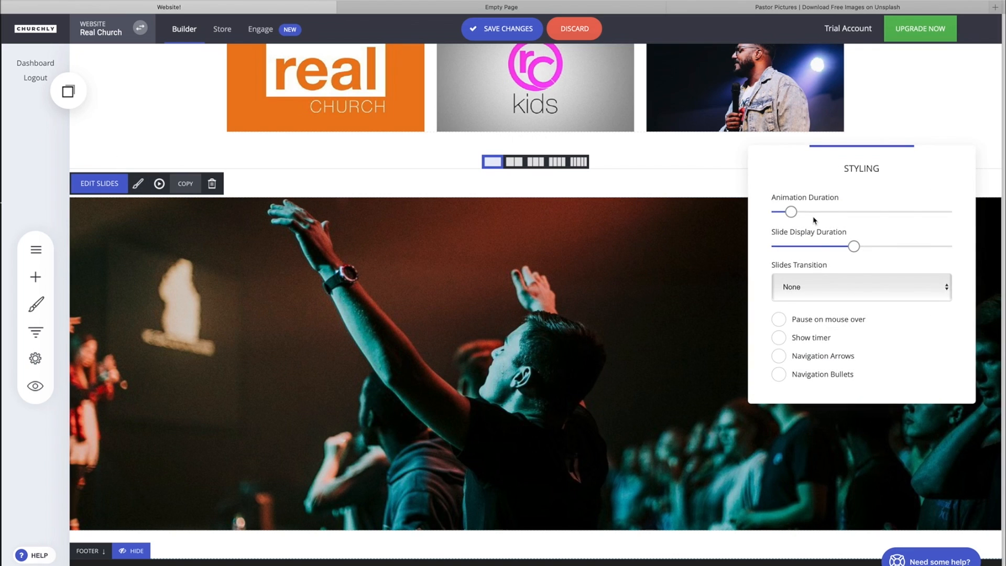
{"action": "left_click_drag", "start_coordinate": [795, 217], "coordinate": [803, 219]}
{"action": "left_click_drag", "start_coordinate": [853, 245], "coordinate": [867, 247]}
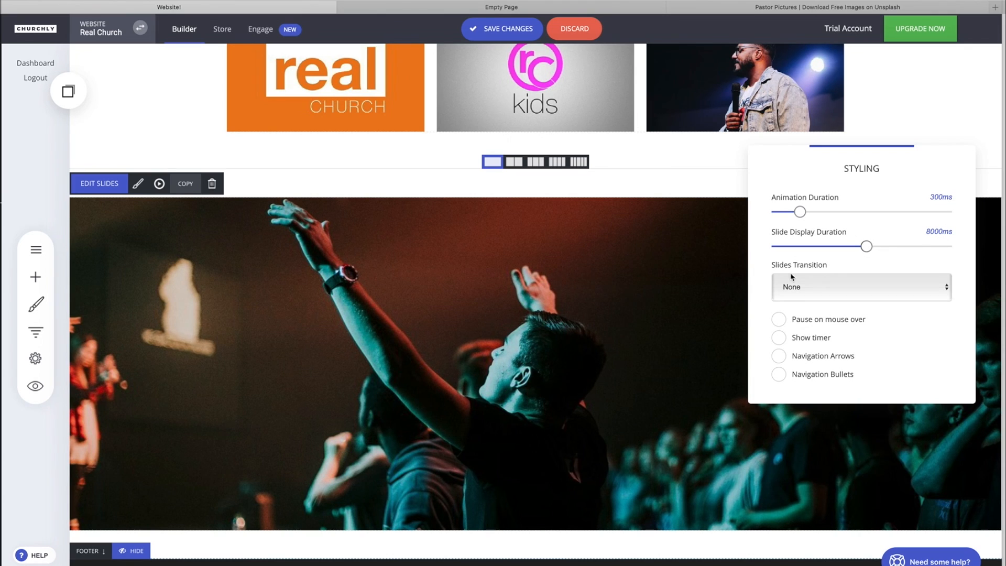
Set the slides transition to Box Fade and enable the timer and navigation arrows.
{"action": "left_click", "coordinate": [822, 288]}
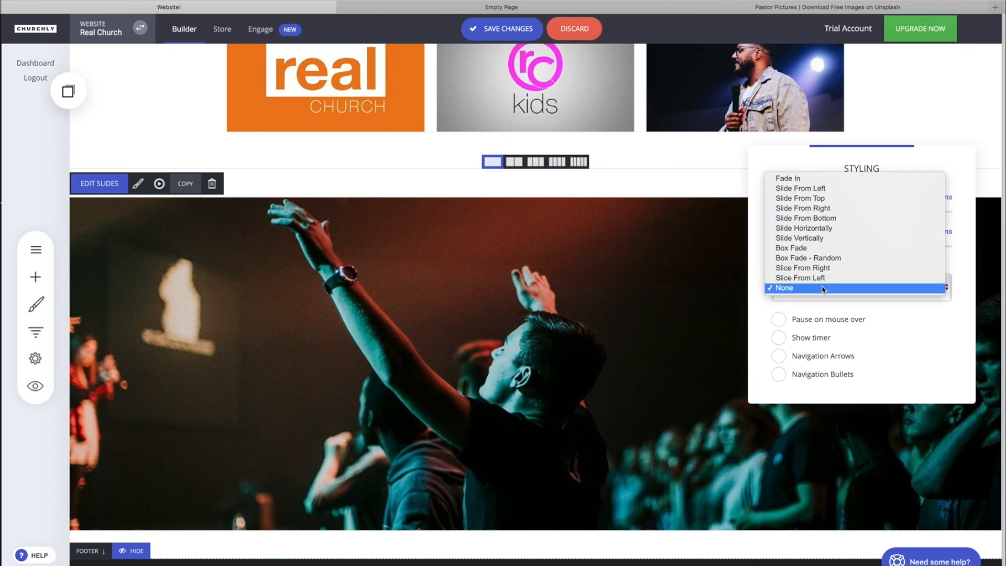
{"action": "left_click", "coordinate": [821, 249]}
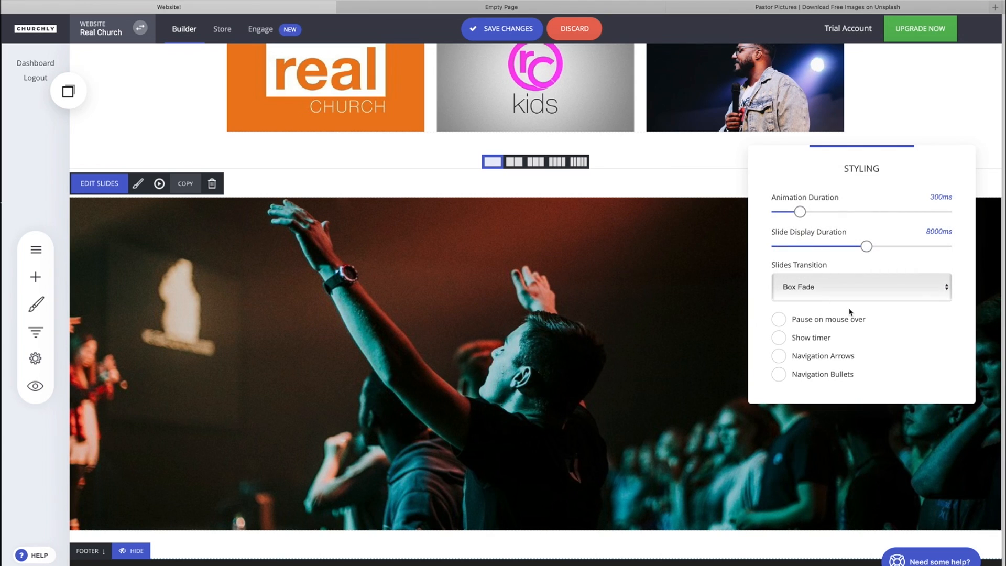
{"action": "left_click", "coordinate": [780, 340]}
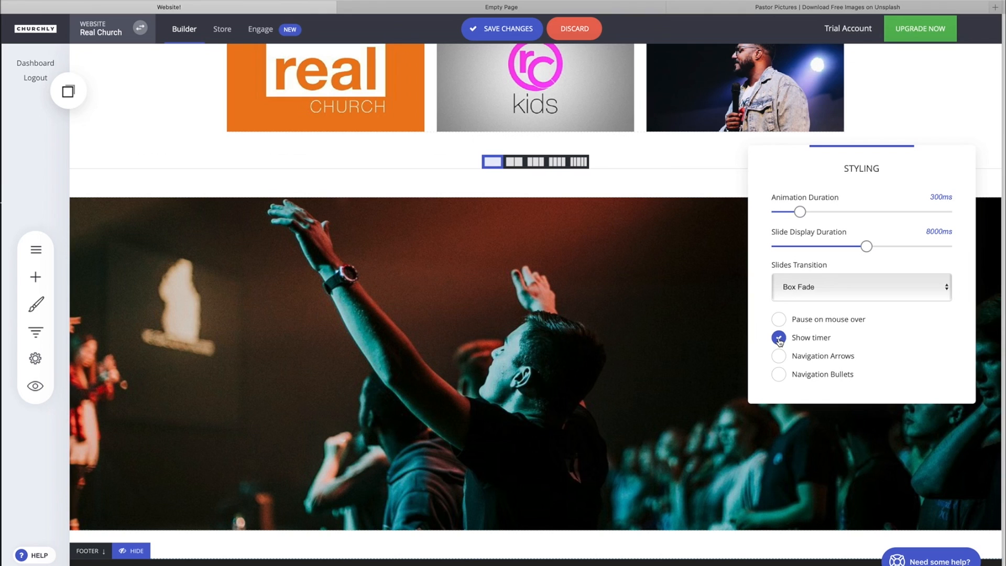
{"action": "left_click", "coordinate": [780, 356]}
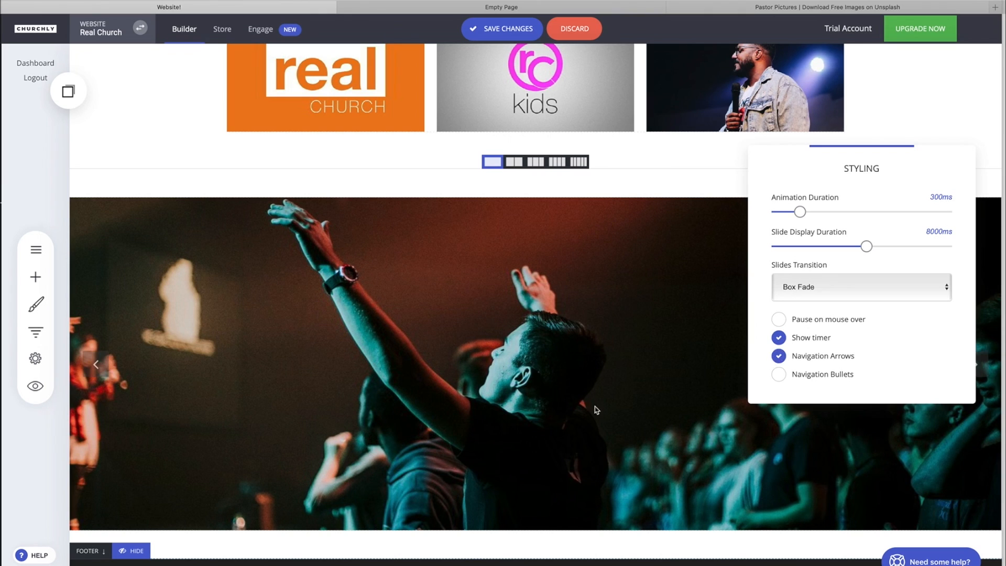
{"action": "left_click", "coordinate": [662, 386]}
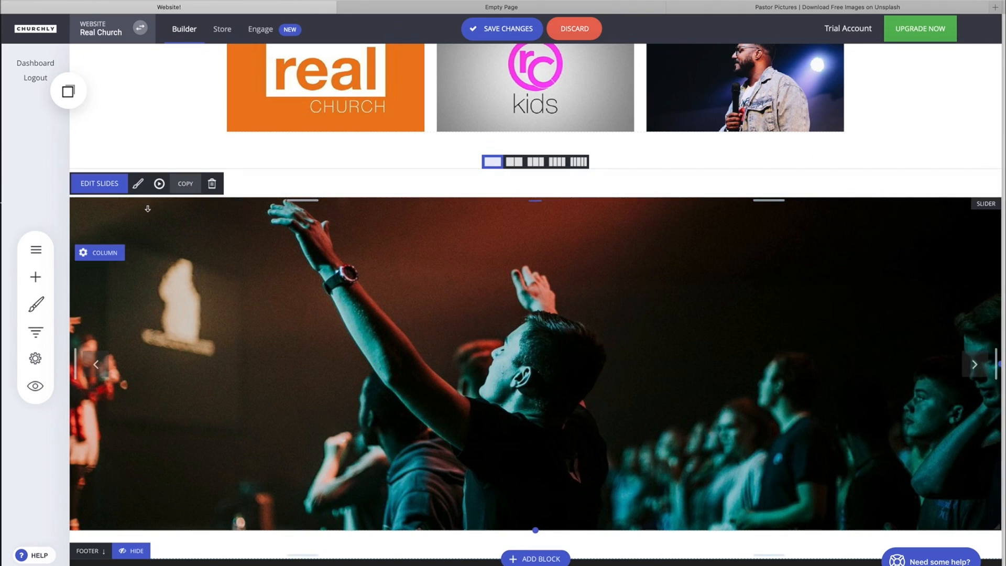
Add a second slide to the slider with a solid background in the bright orange global color.
{"action": "left_click", "coordinate": [99, 183]}
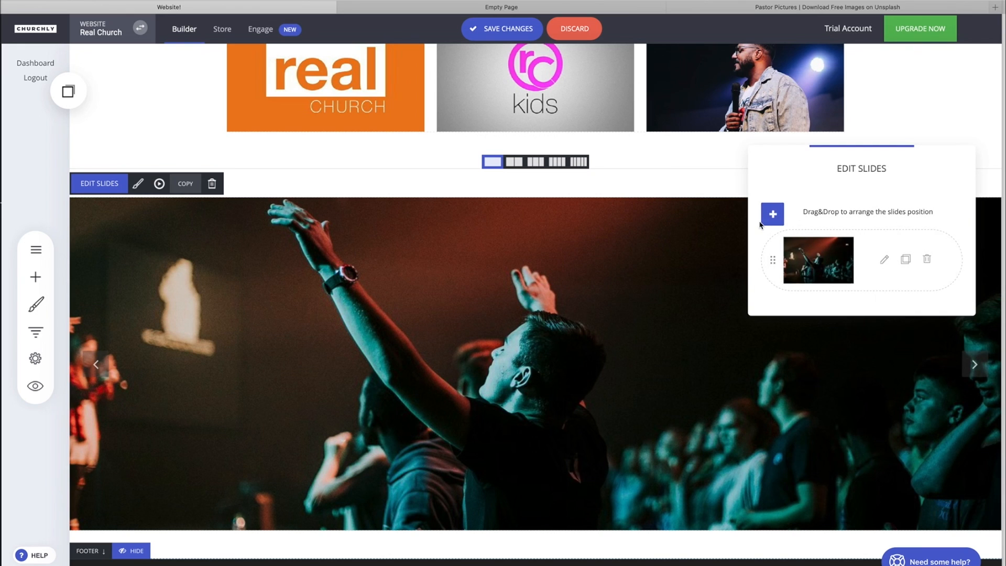
{"action": "left_click", "coordinate": [772, 215]}
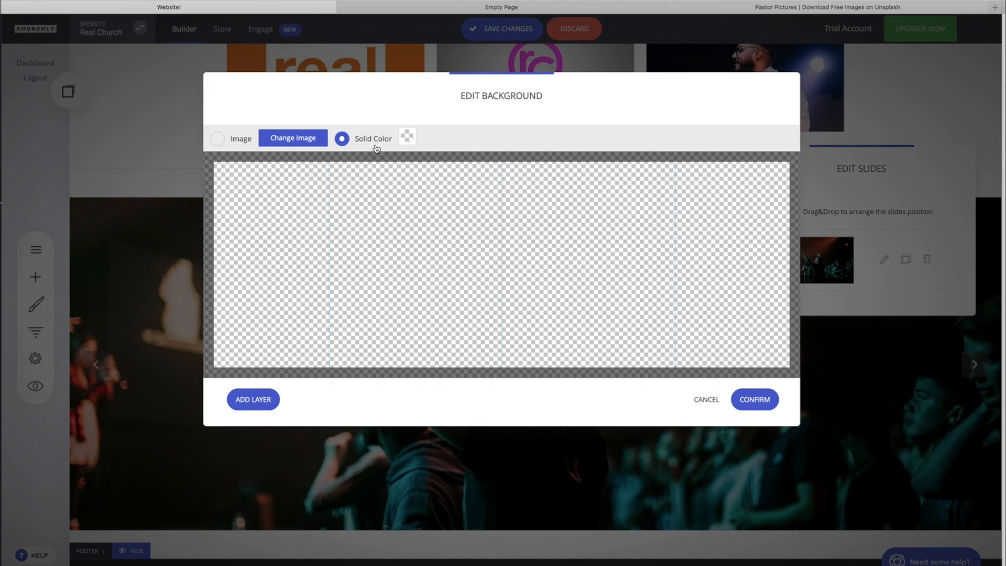
{"action": "left_click", "coordinate": [407, 137]}
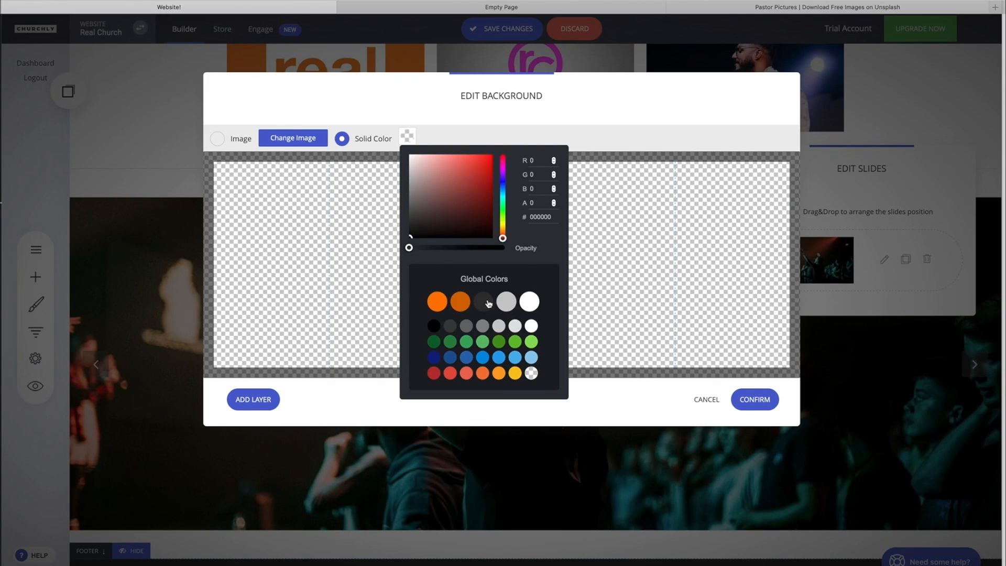
{"action": "left_click", "coordinate": [437, 301]}
{"action": "left_click", "coordinate": [371, 253]}
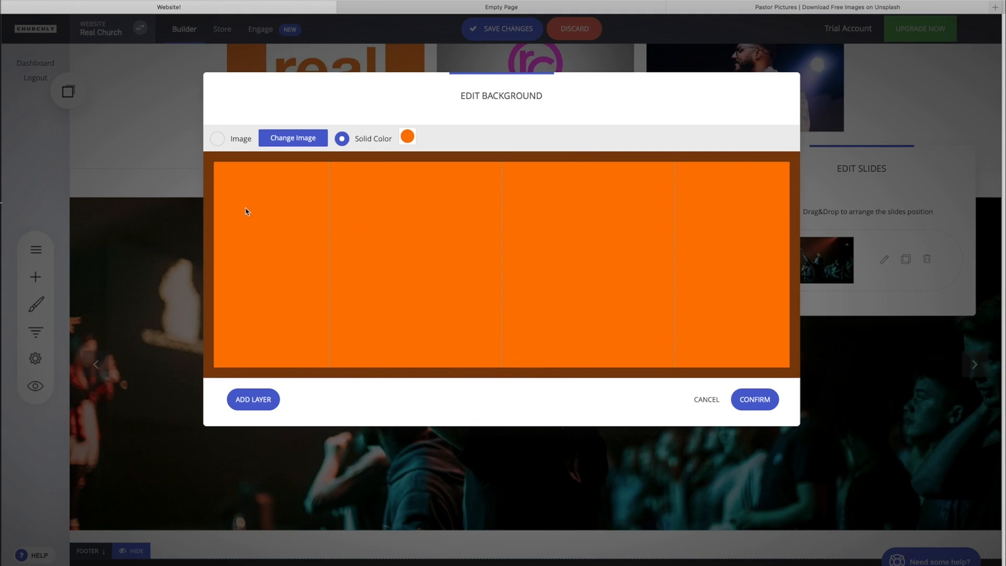
Add a text layer to the orange slide that reads "Check out our latest messages online now!".
{"action": "left_click", "coordinate": [253, 399]}
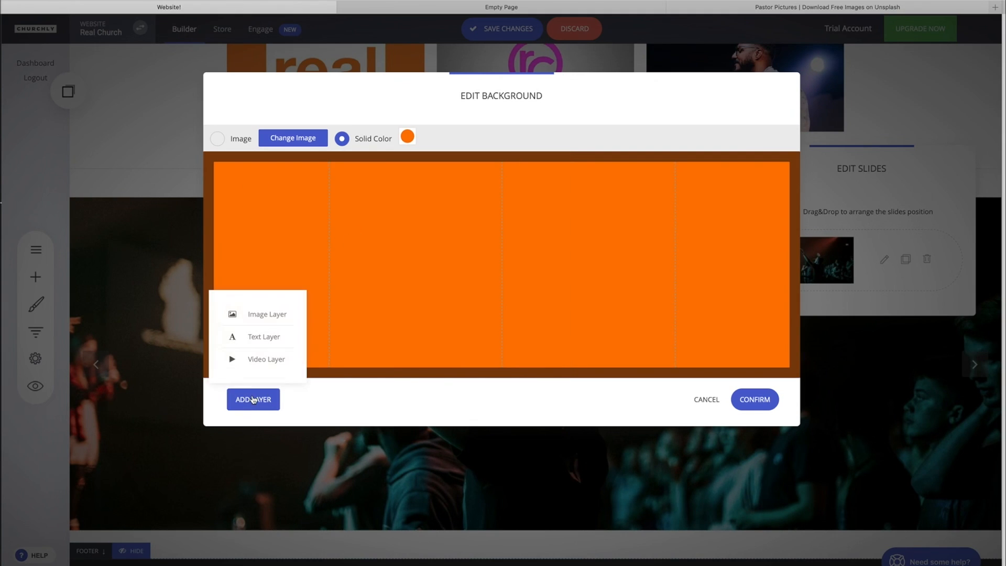
{"action": "left_click", "coordinate": [260, 338]}
{"action": "left_click", "coordinate": [517, 202]}
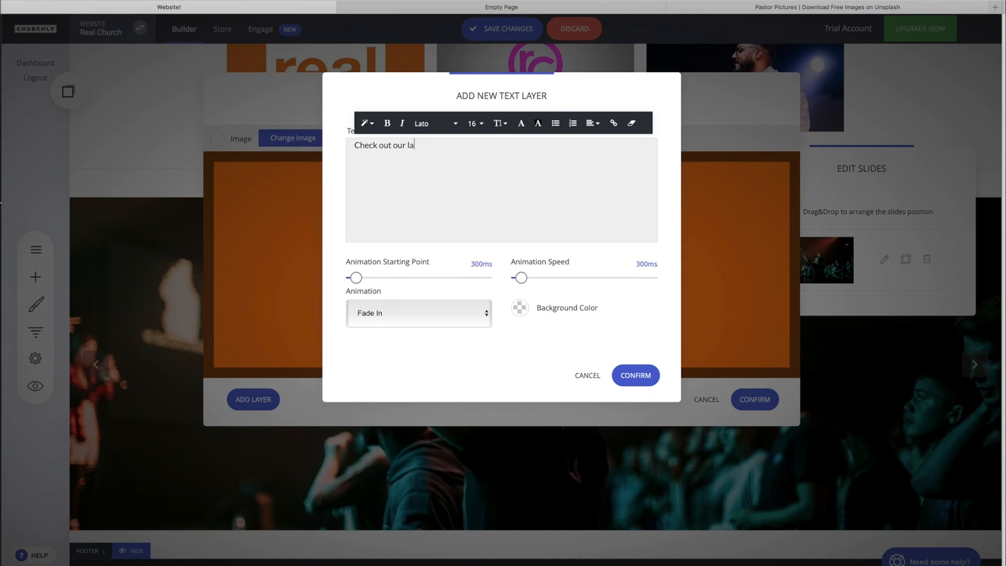
{"action": "key", "text": "BackSpace"}
{"action": "key", "text": "BackSpace"}
{"action": "type", "text": "t messages on"}
Center the message text and set its color to white (FFFFFF).
{"action": "key", "text": "ctrl+a"}
{"action": "left_click", "coordinate": [592, 123]}
{"action": "left_click", "coordinate": [608, 146]}
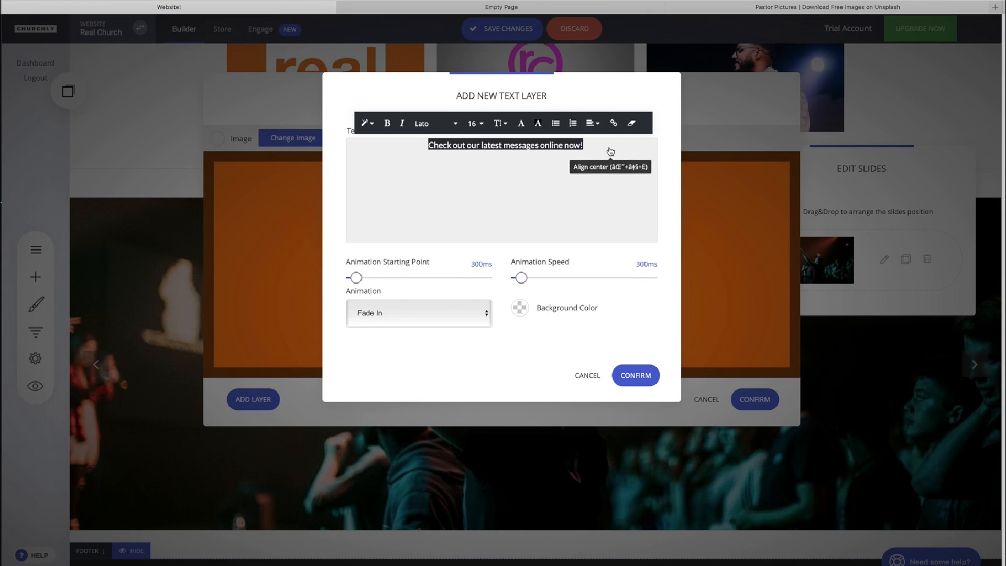
{"action": "left_click", "coordinate": [538, 125]}
{"action": "left_click", "coordinate": [675, 272]}
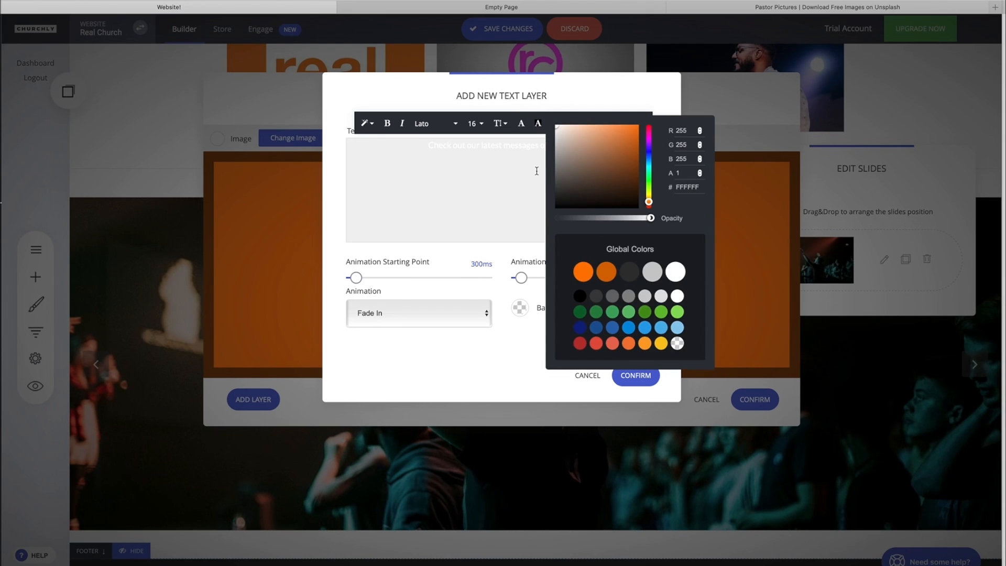
Set the message text's font to Montserrat and its size to 72.
{"action": "left_click", "coordinate": [511, 164]}
{"action": "key", "text": "super+a"}
{"action": "left_click", "coordinate": [447, 127]}
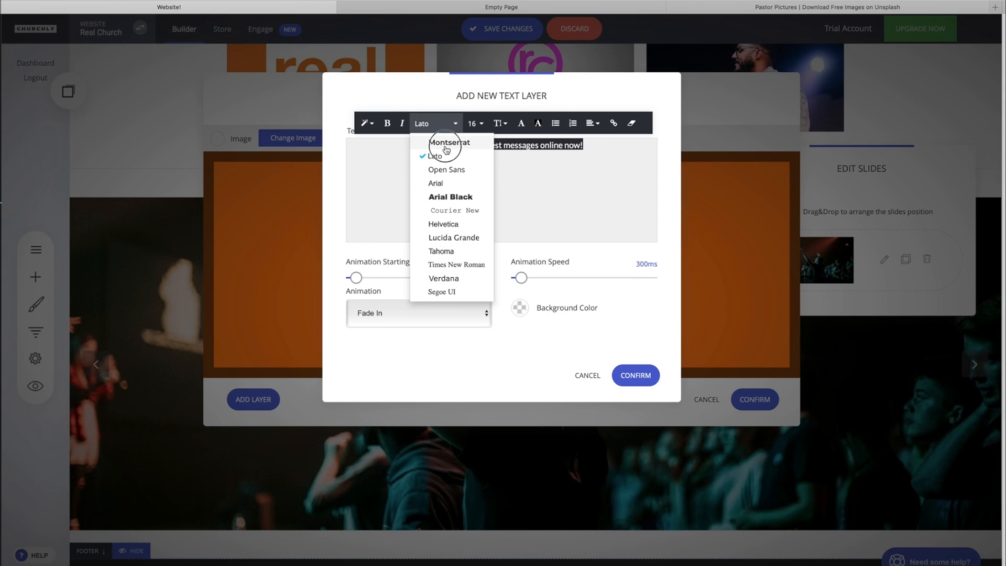
{"action": "left_click", "coordinate": [446, 146]}
{"action": "left_click", "coordinate": [475, 123]}
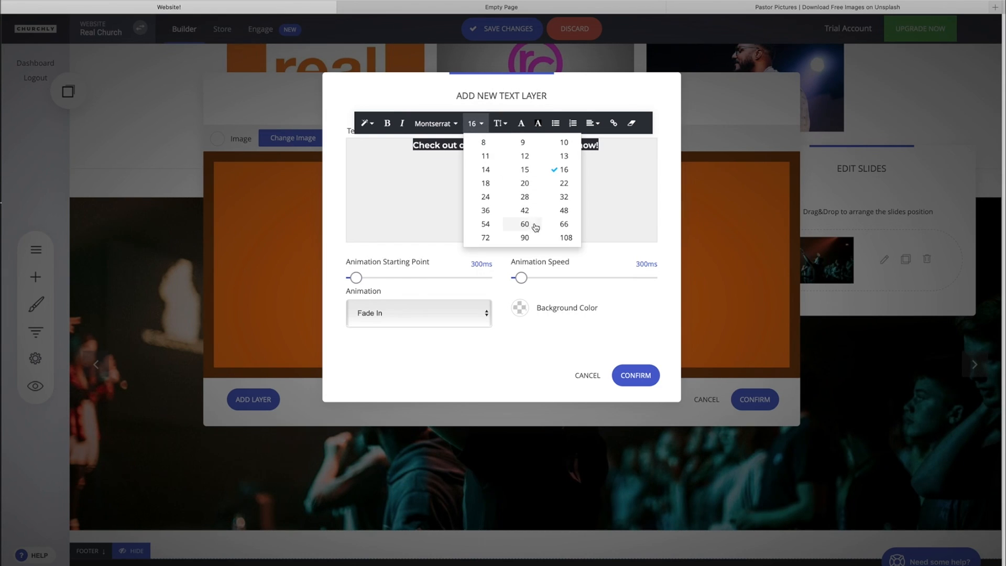
{"action": "left_click", "coordinate": [485, 237]}
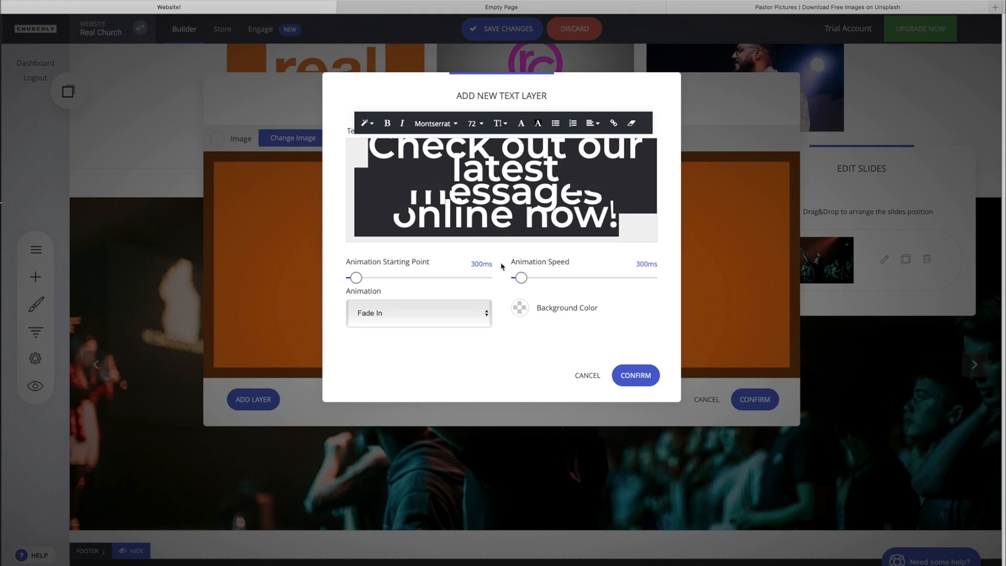
Set the text layer's animation to Bounce From Top and confirm the layer.
{"action": "left_click", "coordinate": [408, 316]}
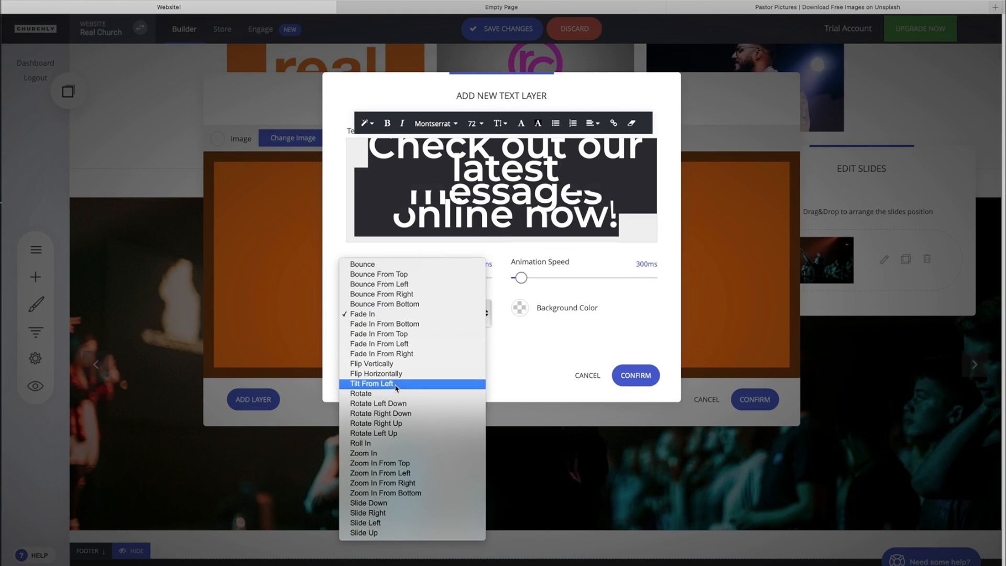
{"action": "left_click", "coordinate": [398, 276]}
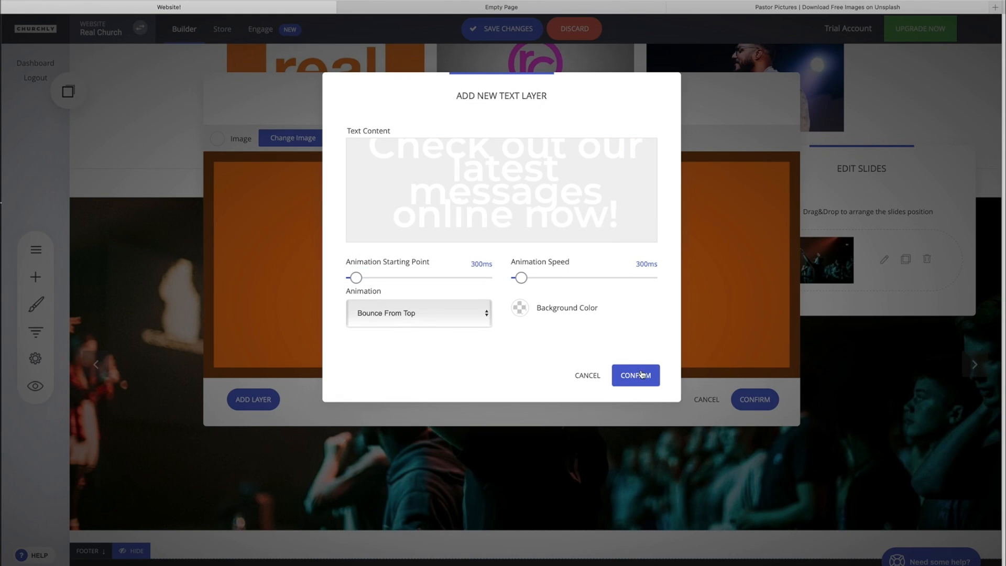
{"action": "left_click", "coordinate": [641, 374]}
Position the message text in the middle of the orange slide, widen it across the slide, and confirm the slide.
{"action": "left_click_drag", "start_coordinate": [566, 262], "coordinate": [518, 283]}
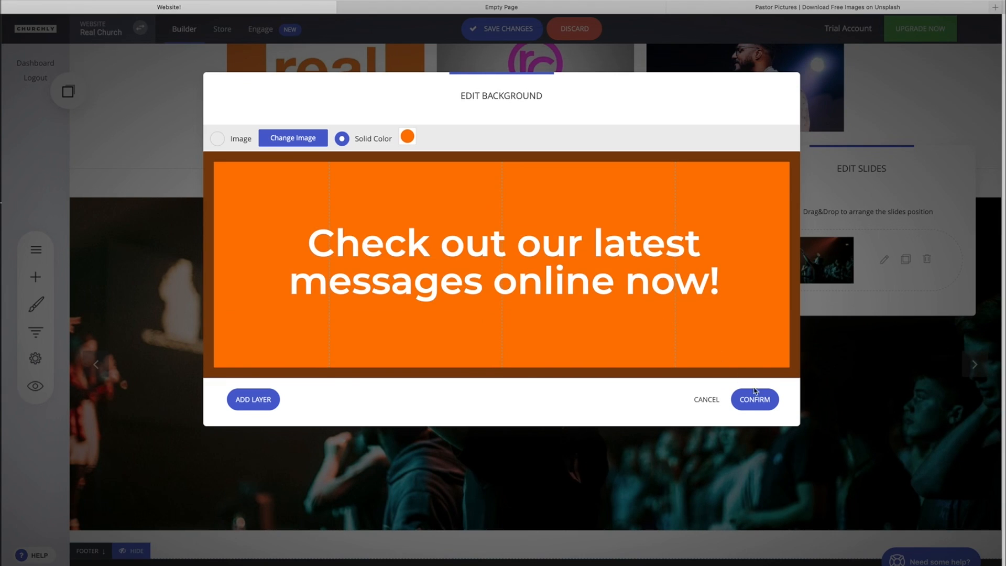
{"action": "mouse_move", "coordinate": [673, 297]}
{"action": "left_mouse_down"}
{"action": "mouse_move", "coordinate": [663, 294]}
{"action": "mouse_move", "coordinate": [670, 299]}
{"action": "mouse_move", "coordinate": [675, 287]}
{"action": "left_mouse_up"}
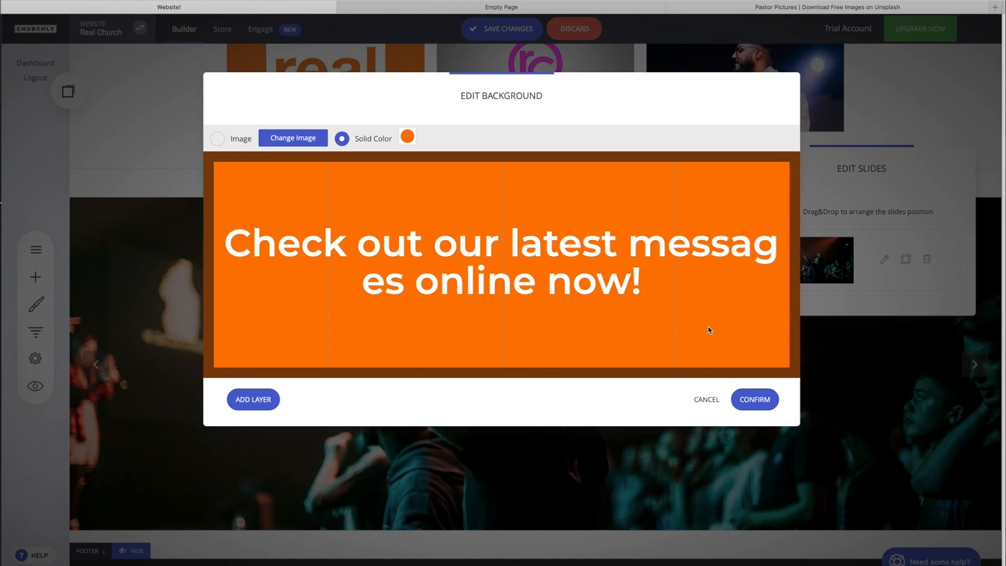
{"action": "double_click", "coordinate": [644, 278]}
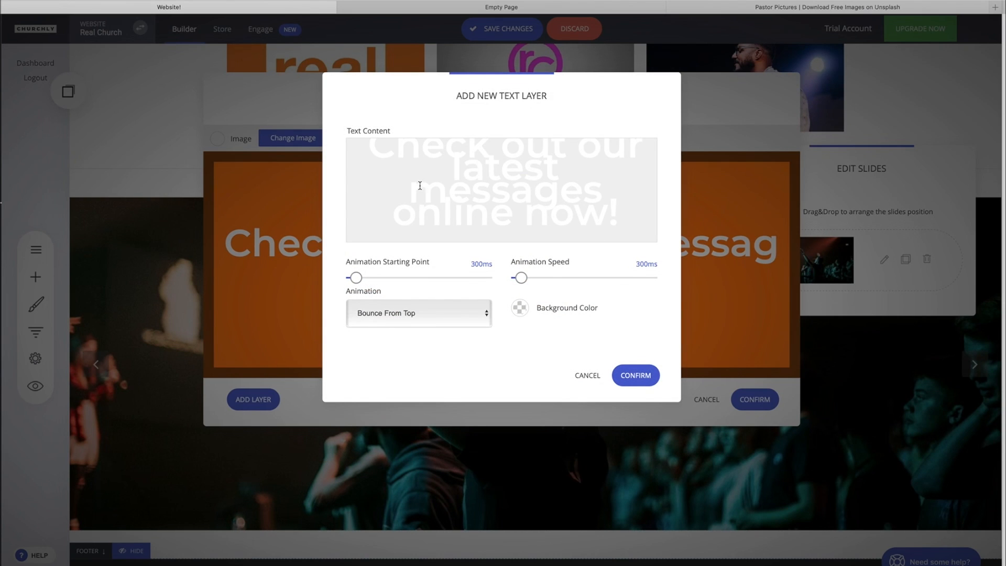
{"action": "left_click", "coordinate": [637, 375]}
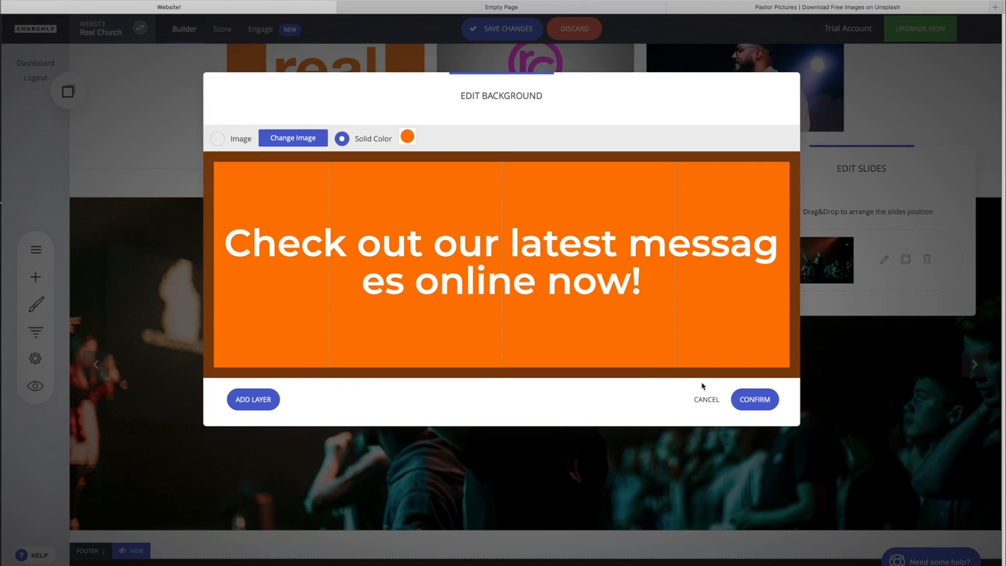
{"action": "left_click", "coordinate": [756, 400]}
{"action": "left_click", "coordinate": [661, 321]}
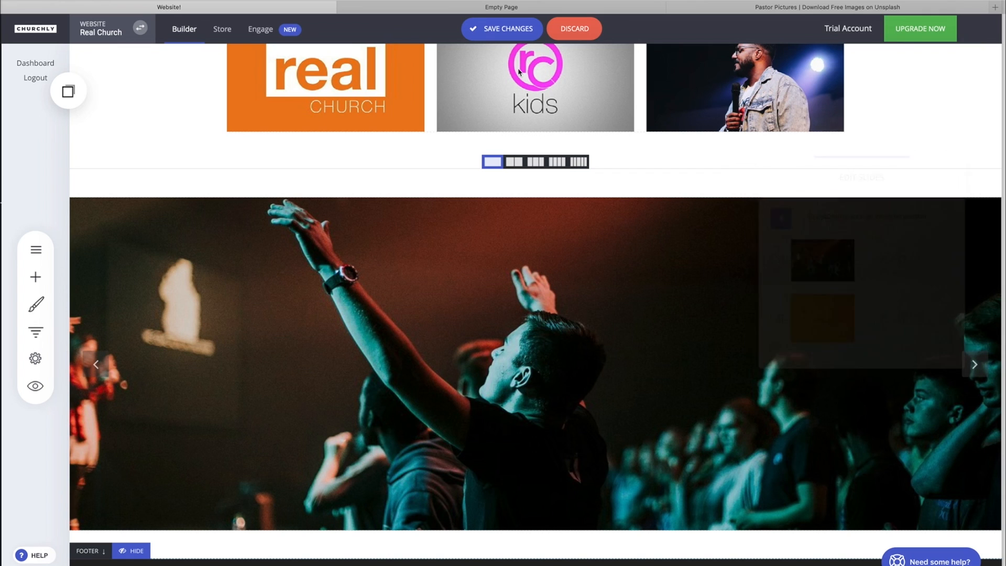
Save the page changes and open the website preview.
{"action": "left_click", "coordinate": [505, 33]}
{"action": "left_click", "coordinate": [35, 385]}
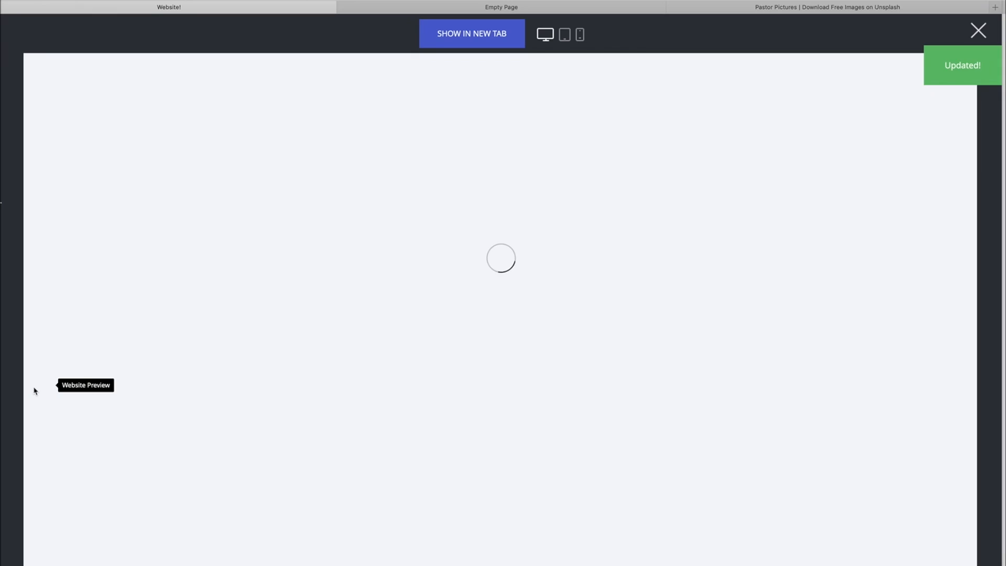
Check the page and its slider in the website preview, advancing the slider by one slide, and close the preview.
{"action": "scroll", "coordinate": [500, 158], "scroll_direction": "down", "scroll_amount": 15}
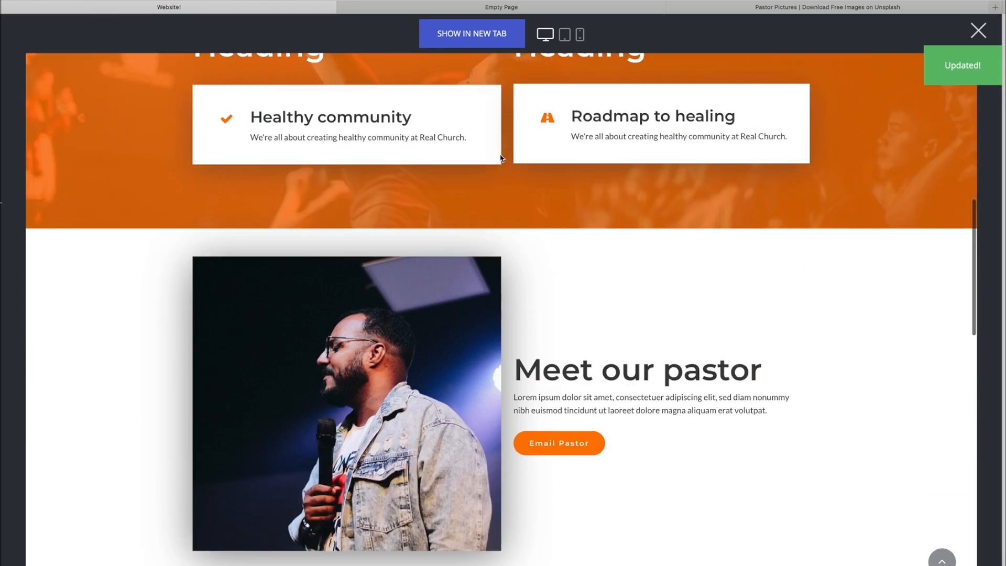
{"action": "scroll", "coordinate": [501, 158], "scroll_direction": "down", "scroll_amount": 5}
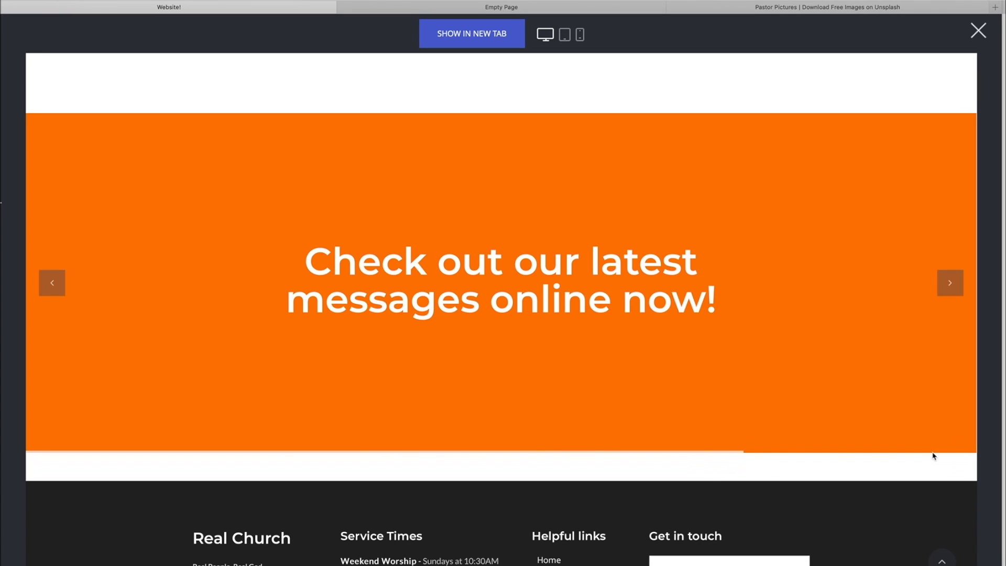
{"action": "left_click", "coordinate": [951, 287]}
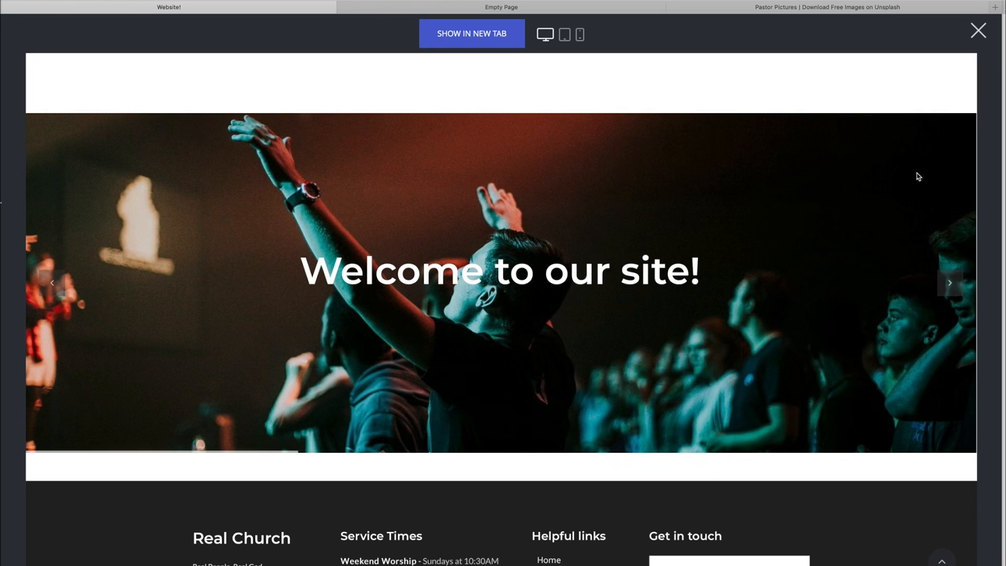
{"action": "scroll", "coordinate": [821, 271], "scroll_direction": "up", "scroll_amount": 10}
{"action": "scroll", "coordinate": [822, 270], "scroll_direction": "up", "scroll_amount": 10}
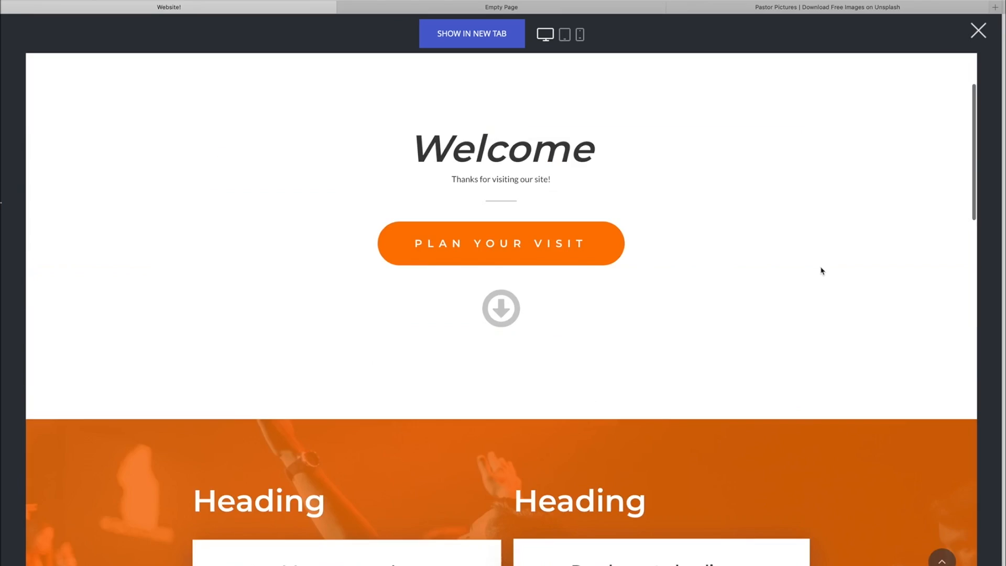
{"action": "scroll", "coordinate": [548, 212], "scroll_direction": "down", "scroll_amount": 6}
{"action": "scroll", "coordinate": [508, 312], "scroll_direction": "down", "scroll_amount": 15}
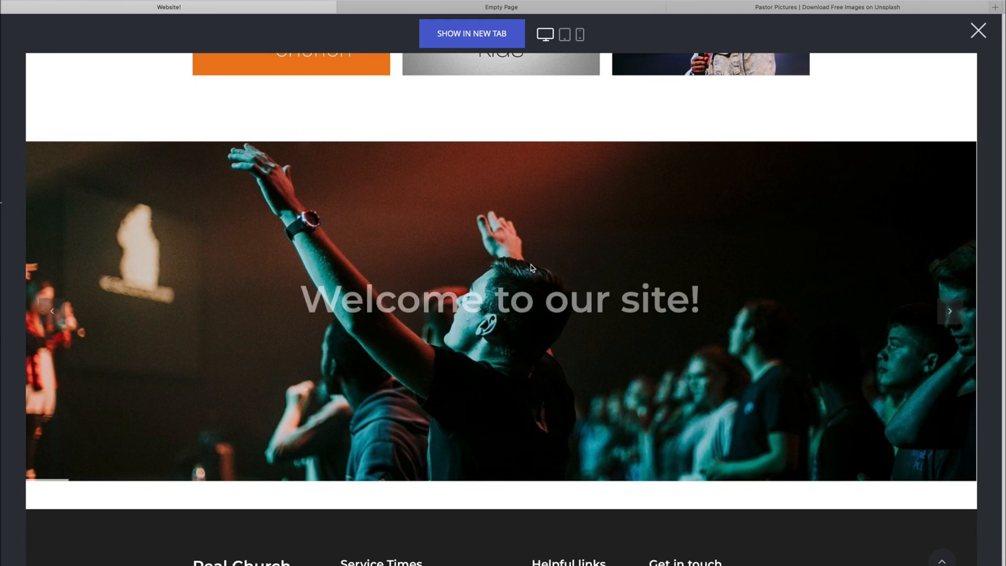
{"action": "left_click", "coordinate": [978, 30]}
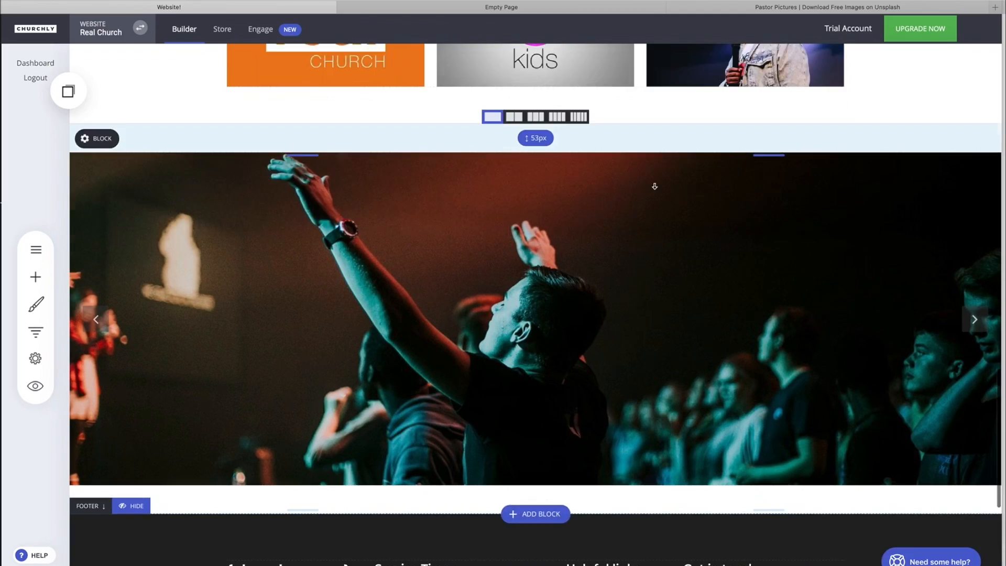
Delete the slider block below the VBS photo gallery and confirm the deletion.
{"action": "scroll", "coordinate": [227, 298], "scroll_direction": "up", "scroll_amount": 2}
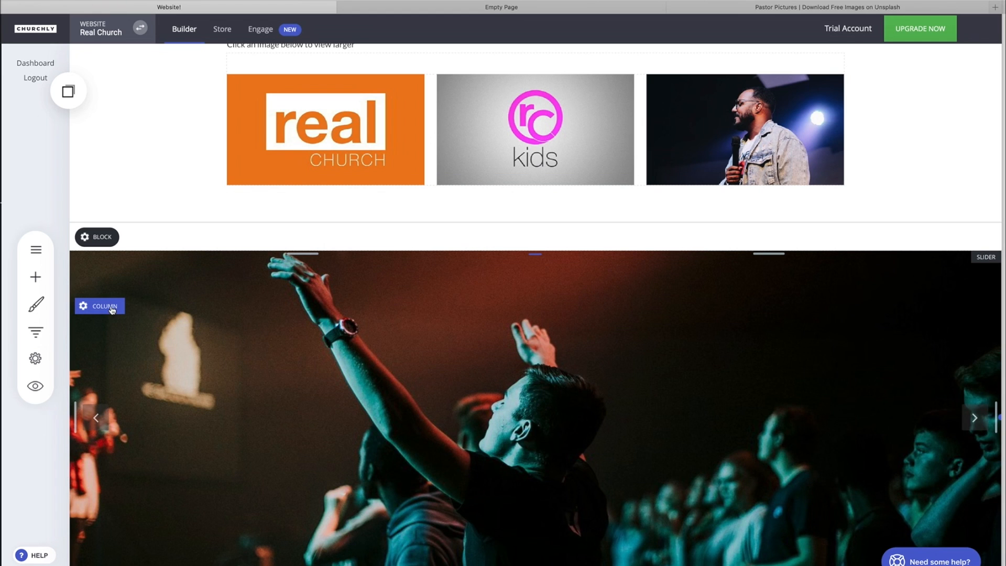
{"action": "mouse_move", "coordinate": [108, 243]}
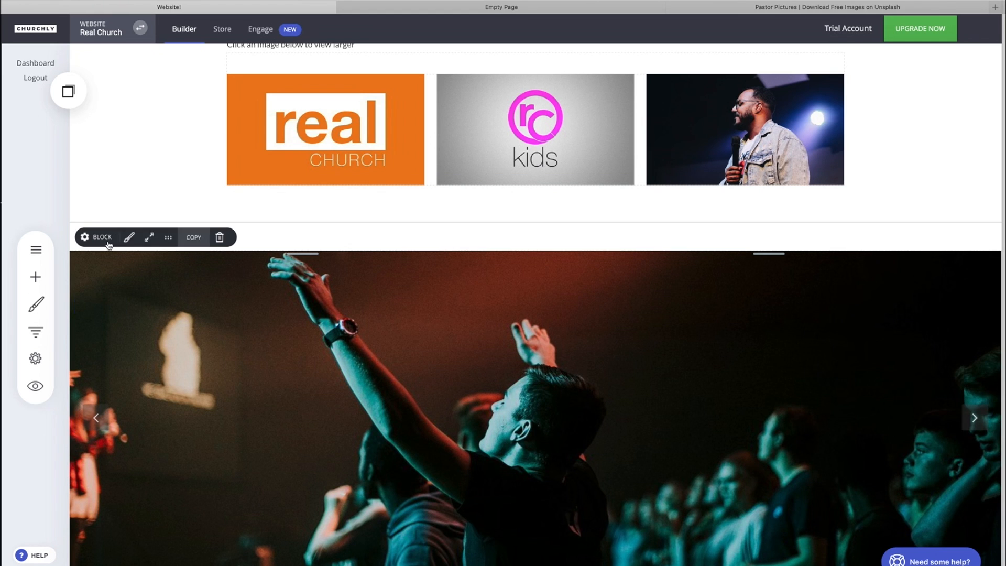
{"action": "left_click", "coordinate": [220, 239]}
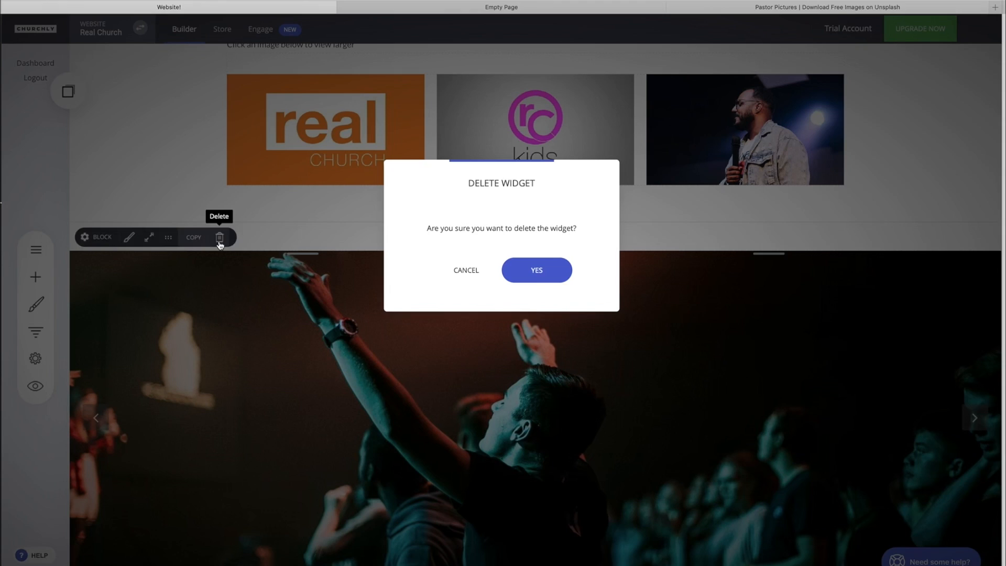
{"action": "left_click", "coordinate": [542, 271]}
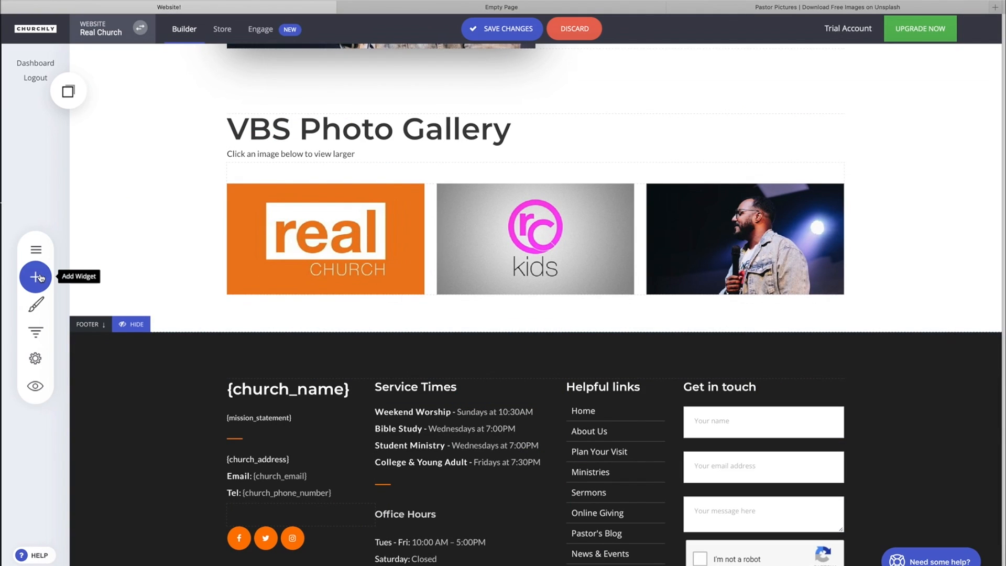
{"action": "left_click", "coordinate": [40, 278]}
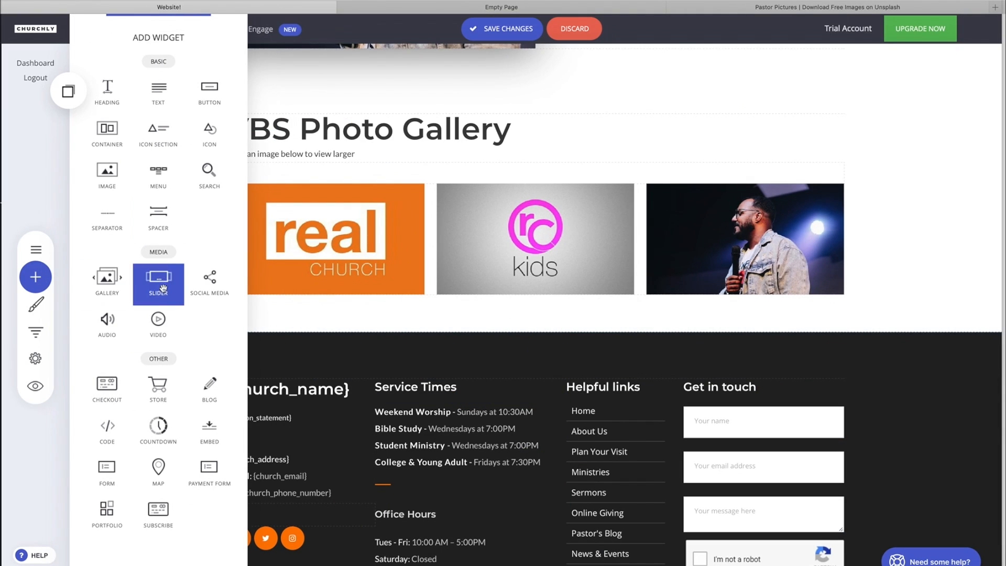
{"action": "left_click", "coordinate": [511, 104]}
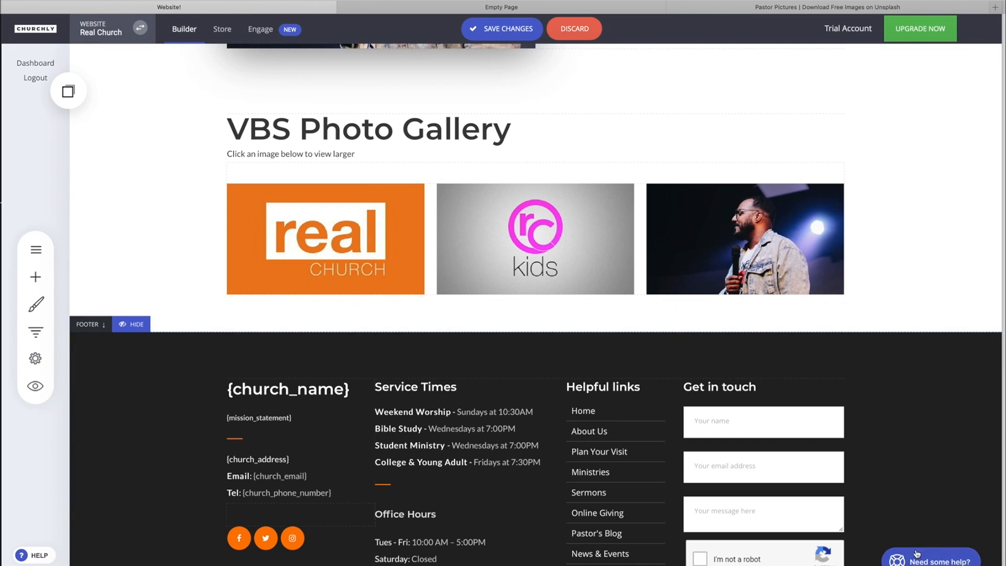
Look at the instant answers and the contact options in the help widget, and close it.
{"action": "left_click", "coordinate": [932, 560]}
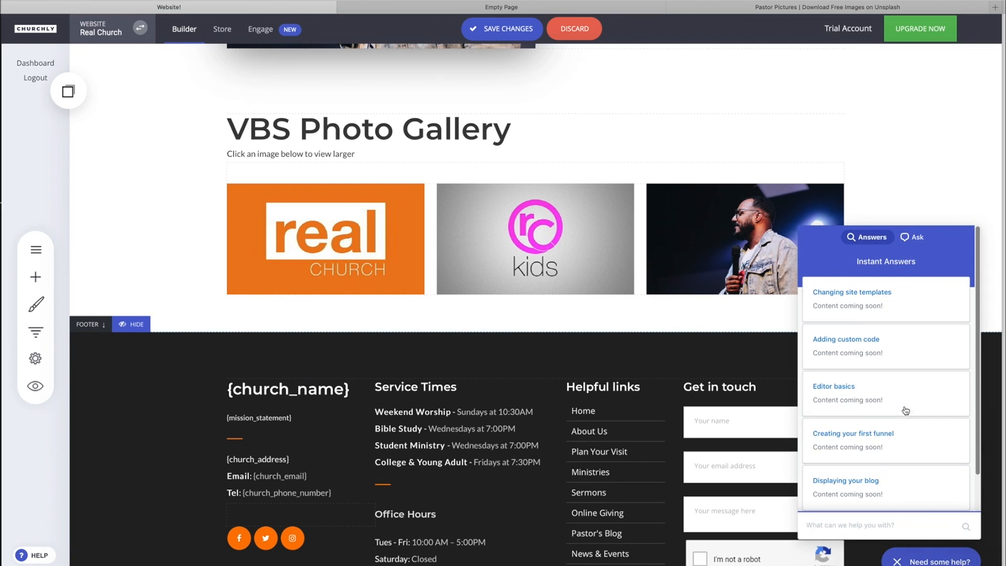
{"action": "left_click", "coordinate": [907, 239]}
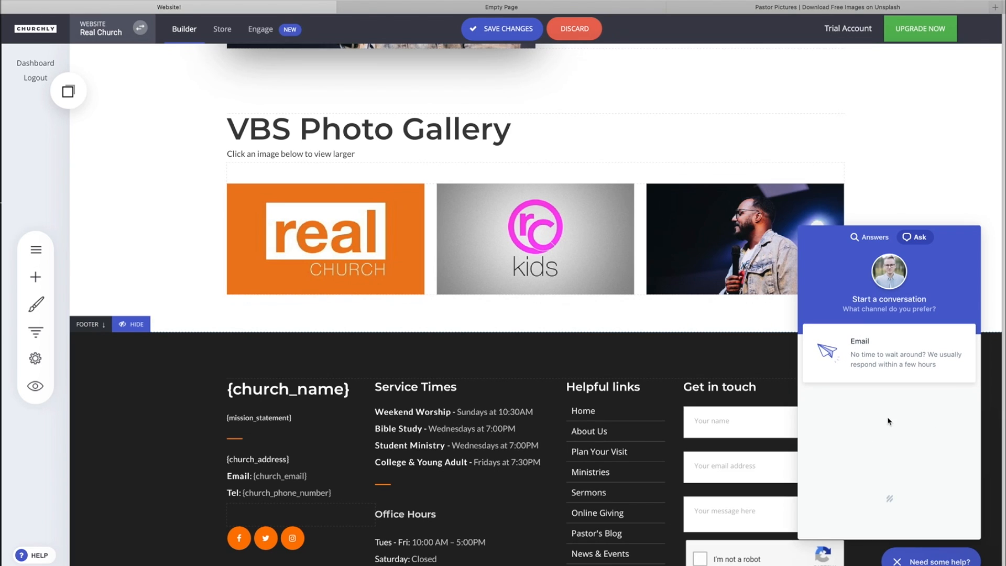
{"action": "left_click", "coordinate": [897, 561]}
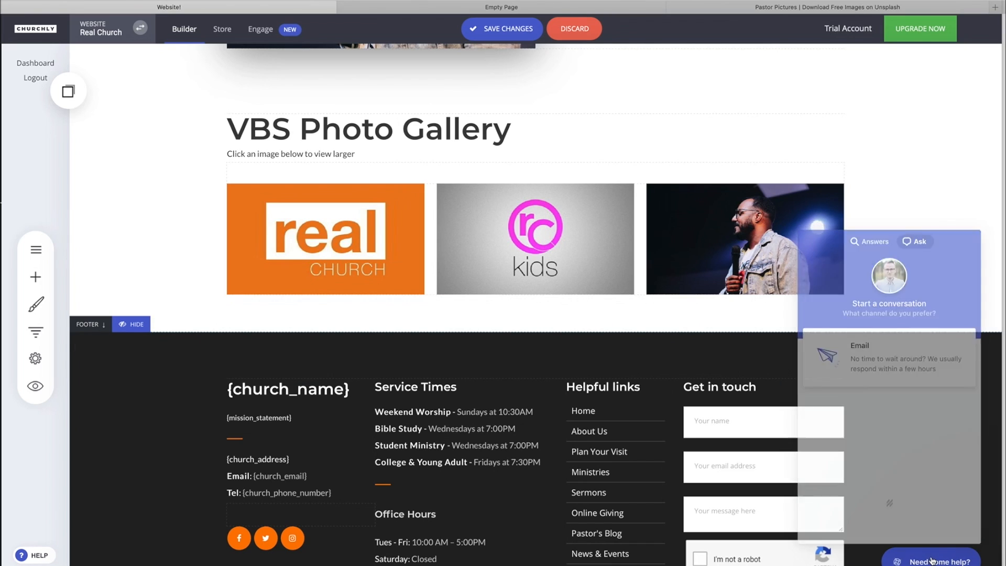